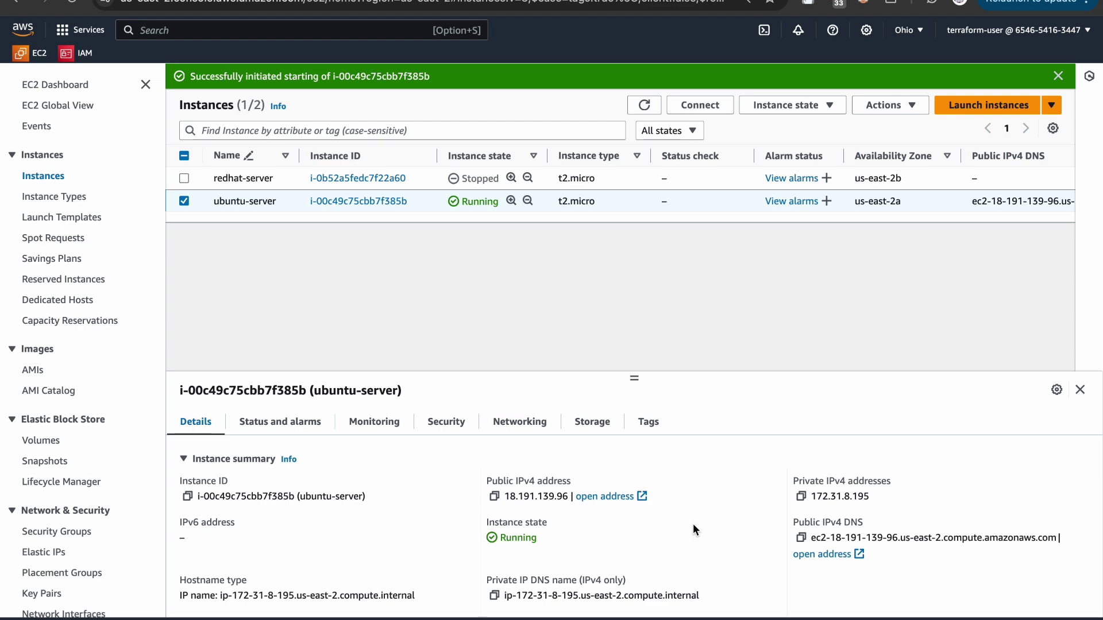
# Step: Connect to the ubuntu-server instance using EC2 Instance Connect with the username ubuntu, and dismiss the instance details below the terminal
pyautogui.click(704, 104)
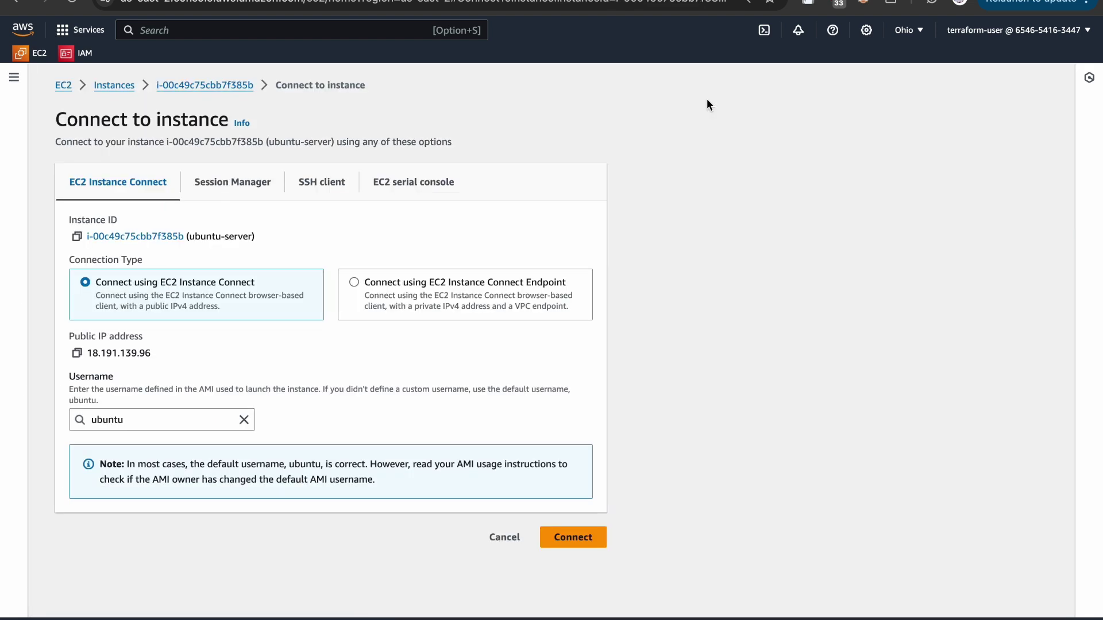
pyautogui.scroll(-1, 541, 536)
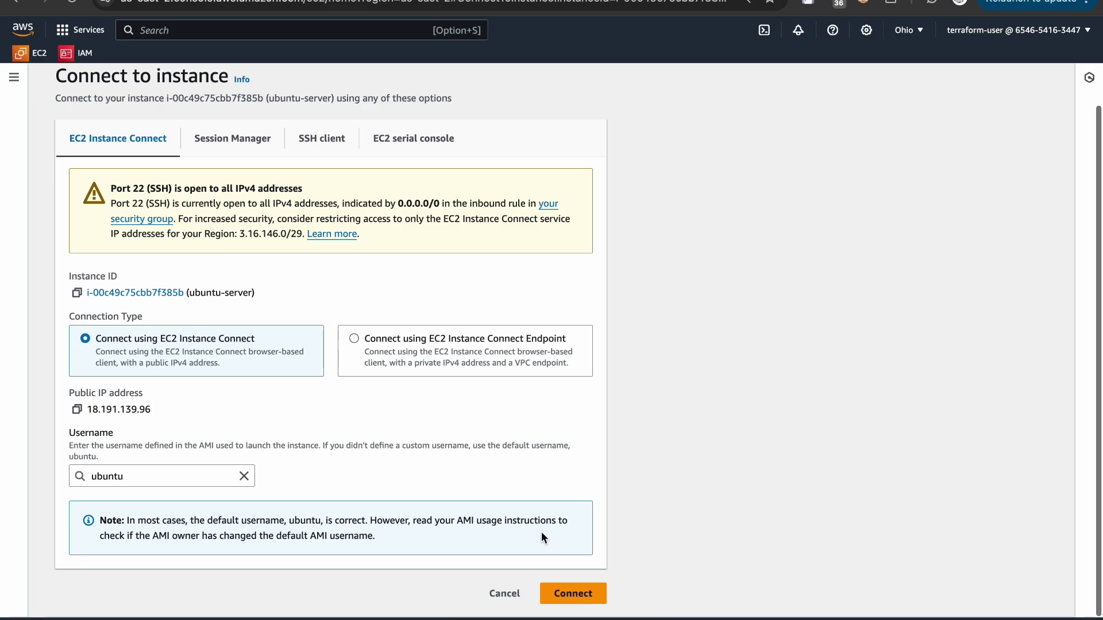
pyautogui.click(569, 594)
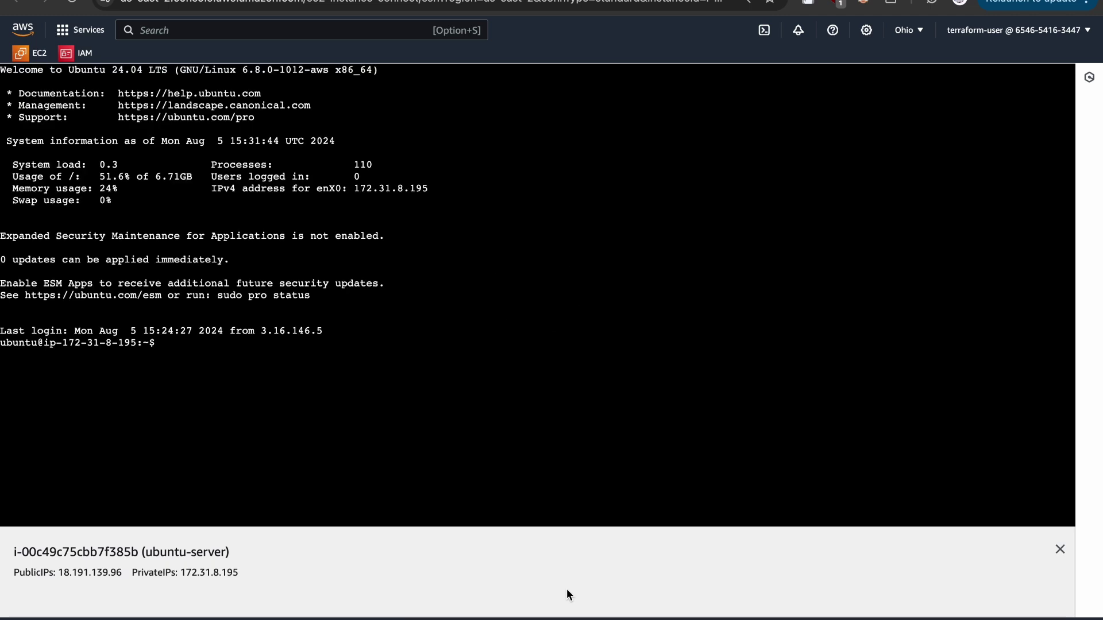
pyautogui.click(1060, 550)
pyautogui.click(401, 384)
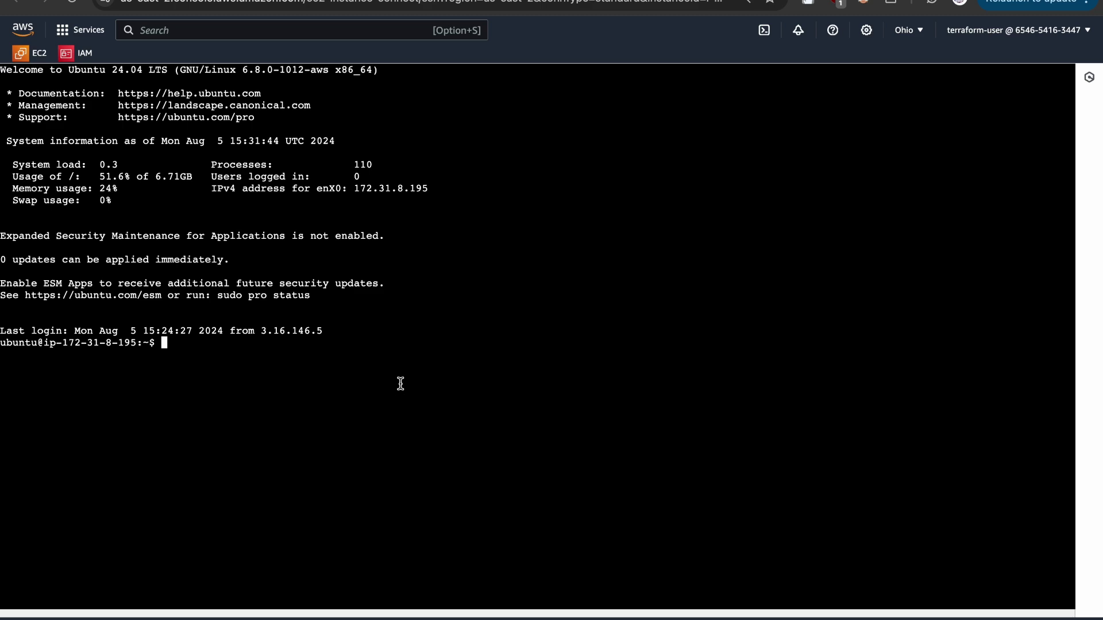
# Step: Enlarge the browser page to 125% and clear the terminal
pyautogui.press('super+equal')
pyautogui.press('super+equal')
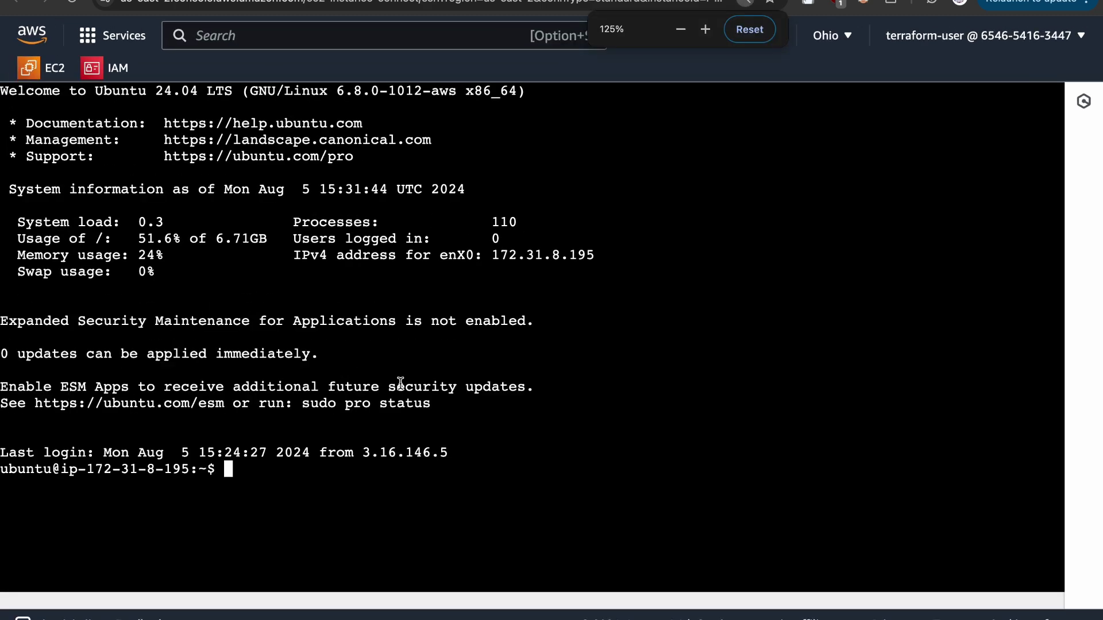
pyautogui.write('clear')
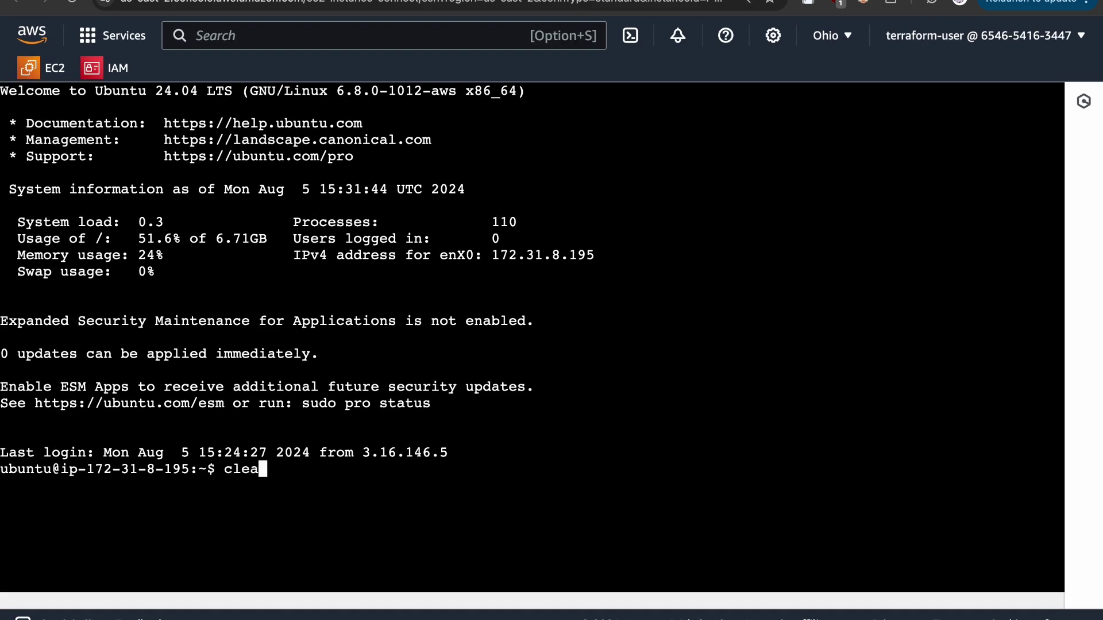
pyautogui.press('Return')
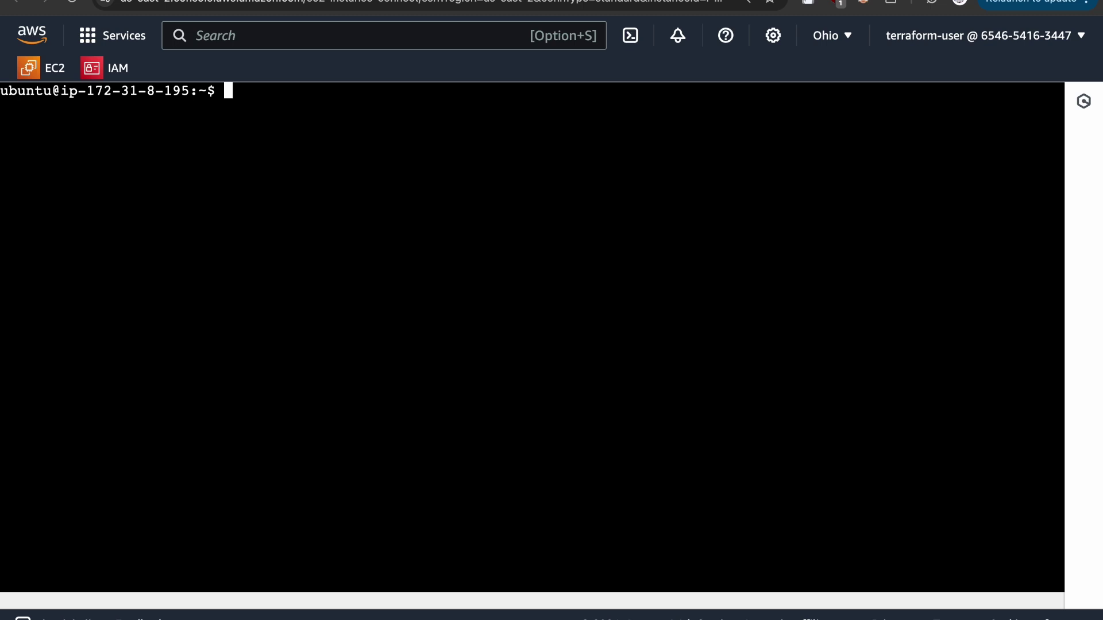
# Step: Check the AWS CLI version and list the IAM users with "aws iam list-users"
pyautogui.write('aws --version')
pyautogui.press('Return')
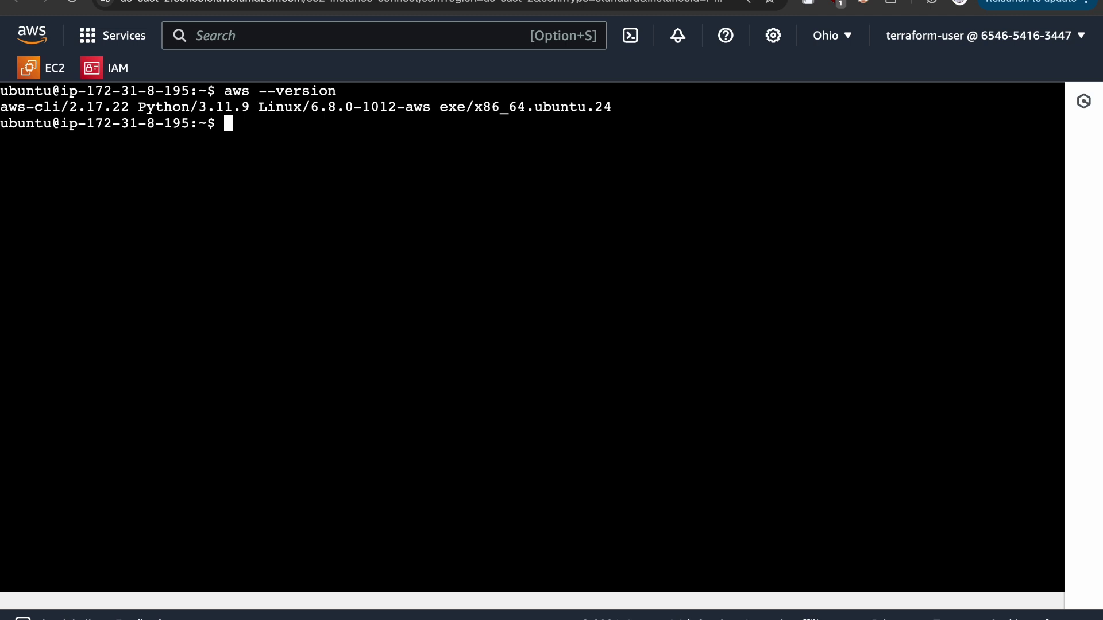
pyautogui.write('aws iam list-users')
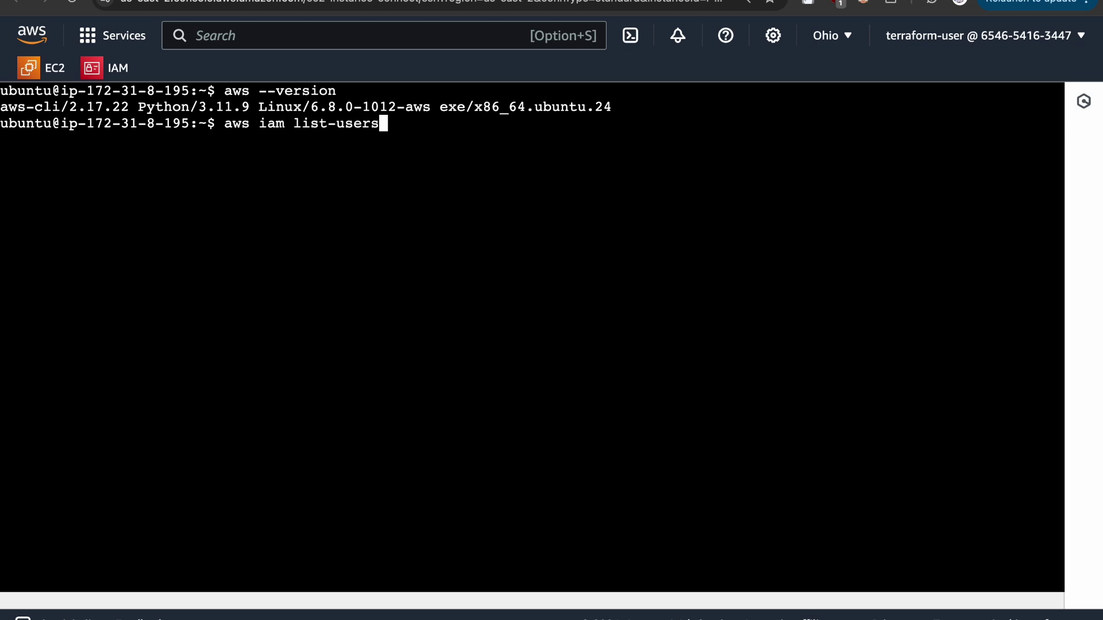
pyautogui.press('Return')
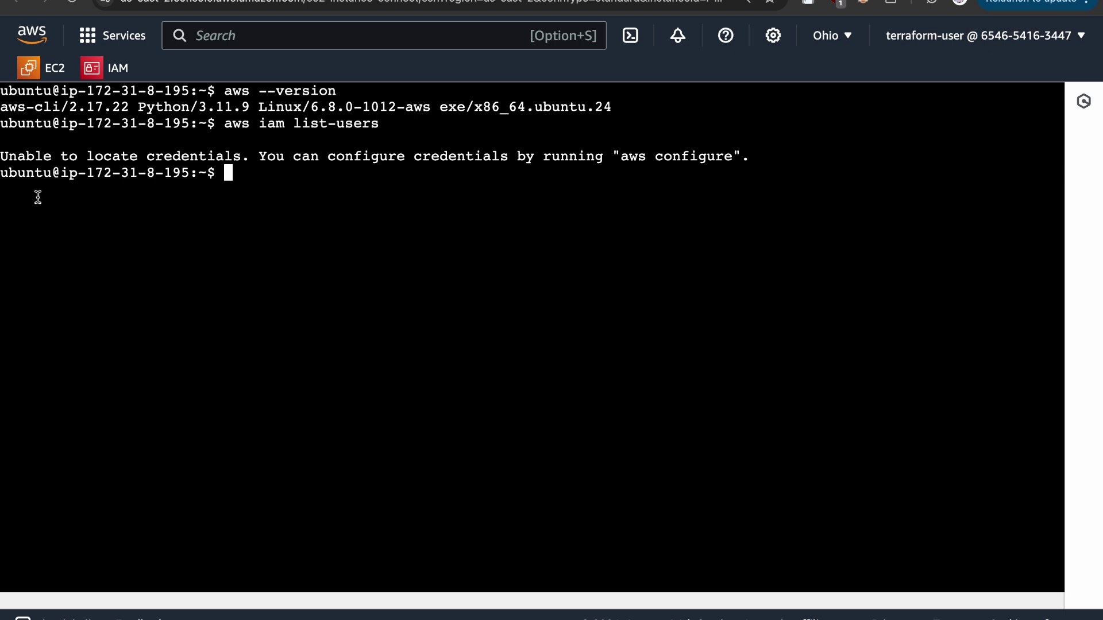
pyautogui.moveTo(138, 151); pyautogui.dragTo(219, 149)
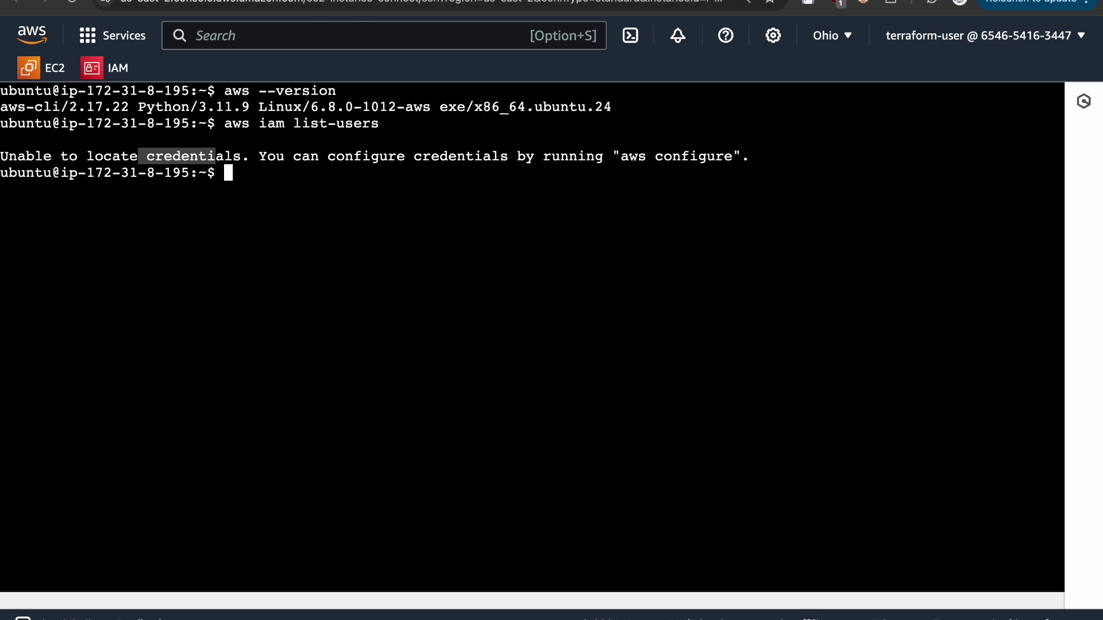
# Step: Duplicate the terminal's browser tab and open the IAM roles list in one of the two tabs
pyautogui.rightClick(408, 2)
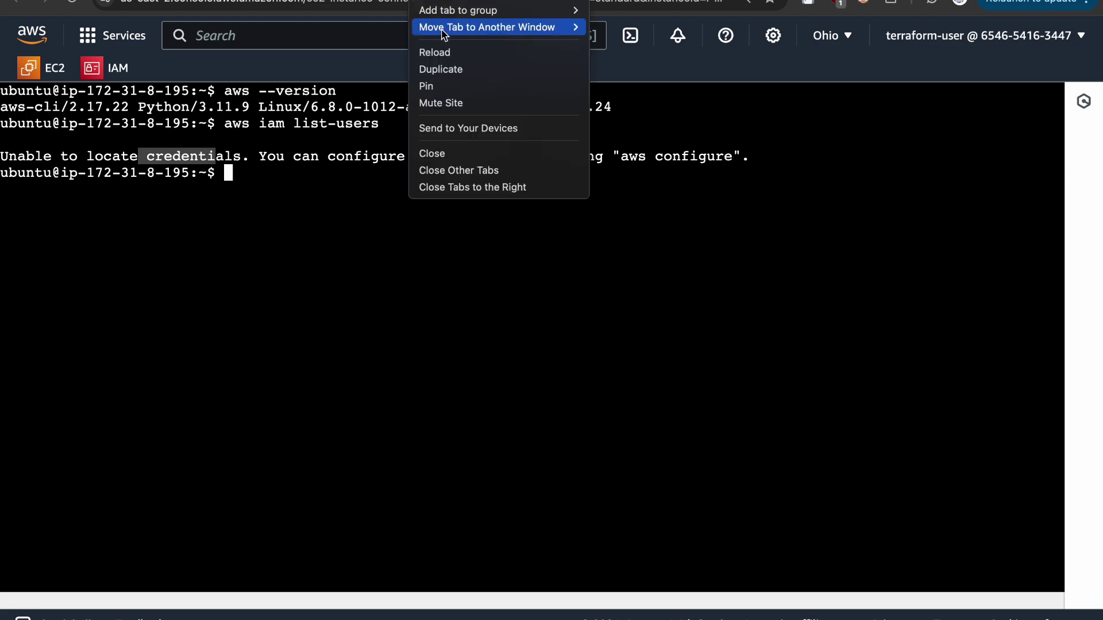
pyautogui.click(435, 68)
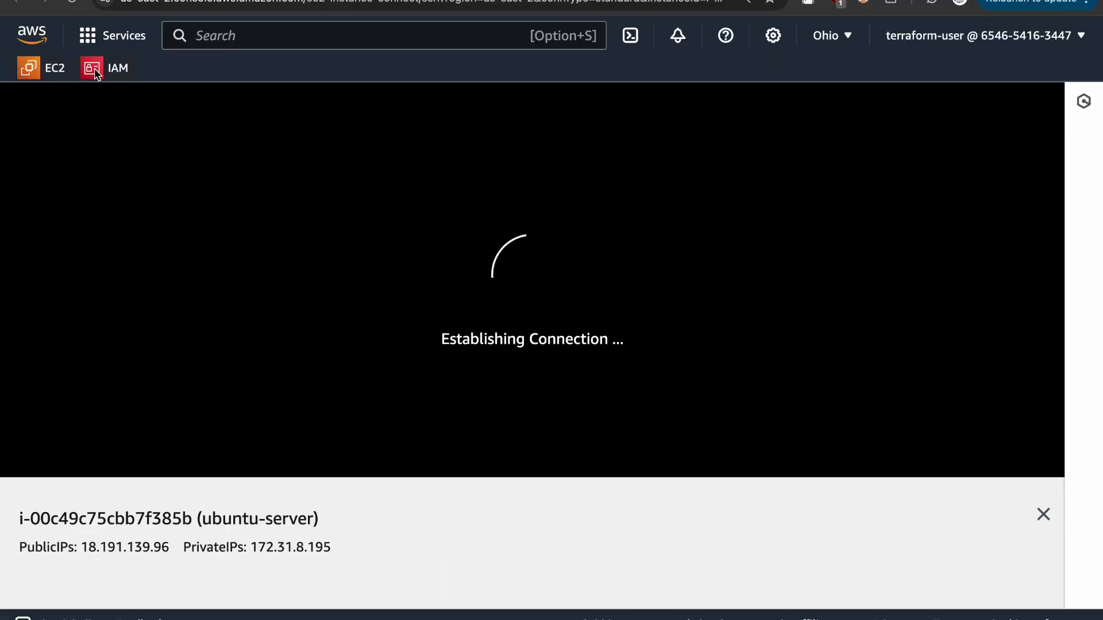
pyautogui.click(94, 70)
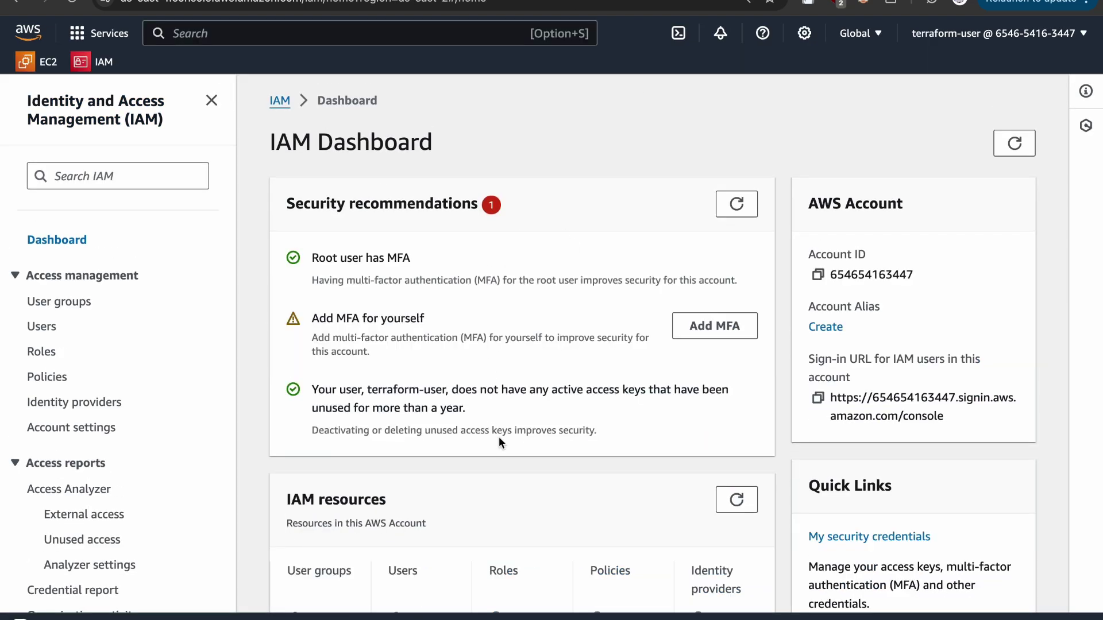
pyautogui.scroll(-3, 497, 436)
pyautogui.click(494, 489)
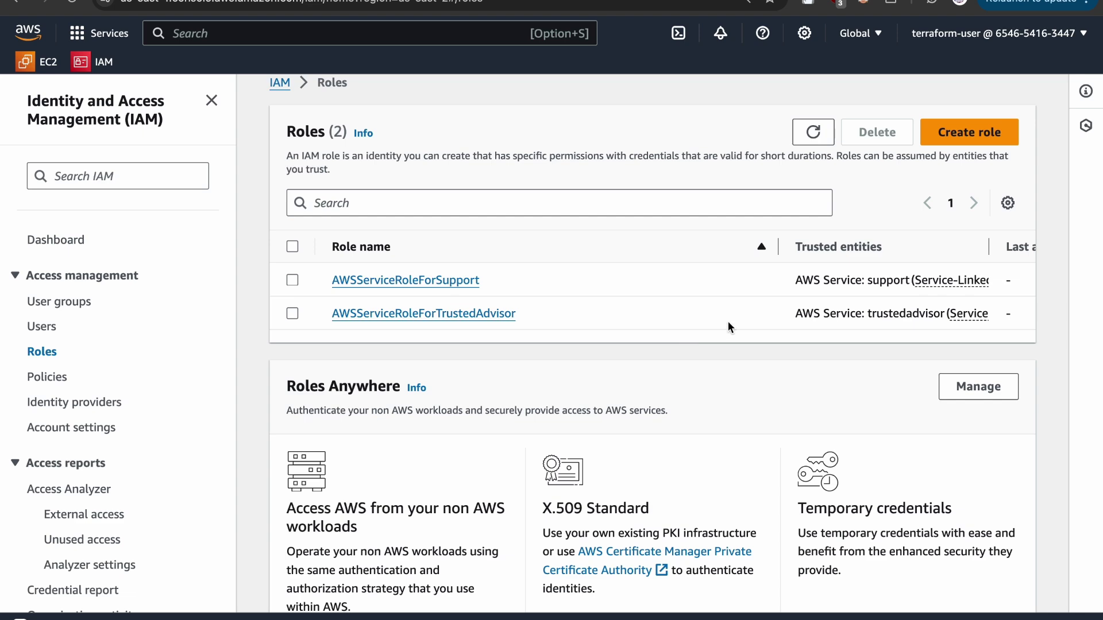
# Step: Start a new IAM role with AWS service as the trusted entity type and EC2 as the use case
pyautogui.click(948, 136)
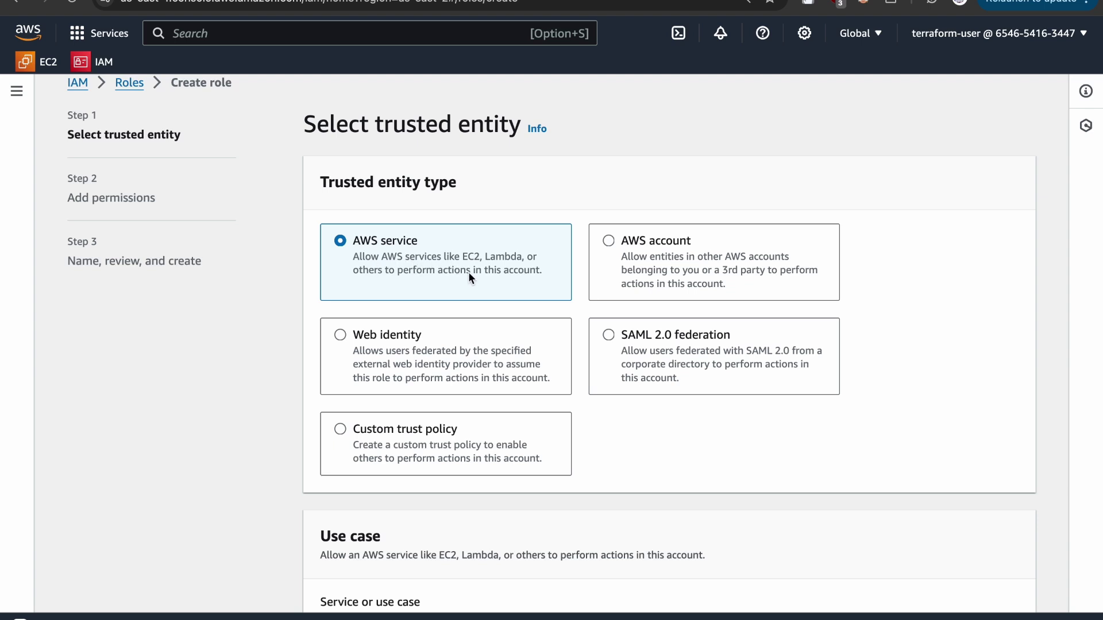
pyautogui.scroll(-3, 468, 271)
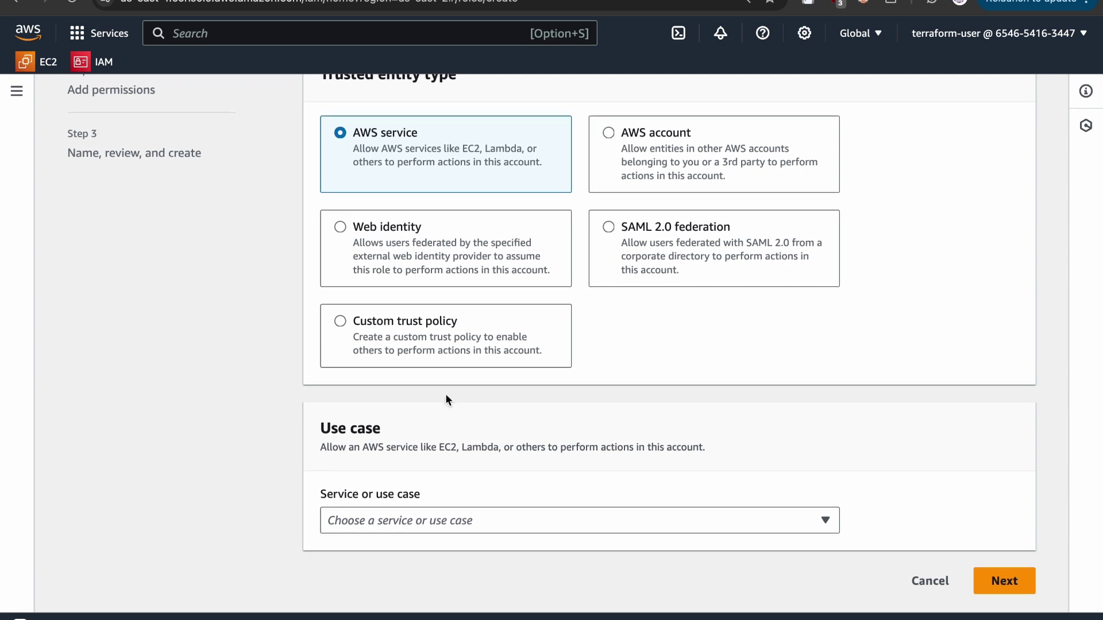
pyautogui.click(444, 526)
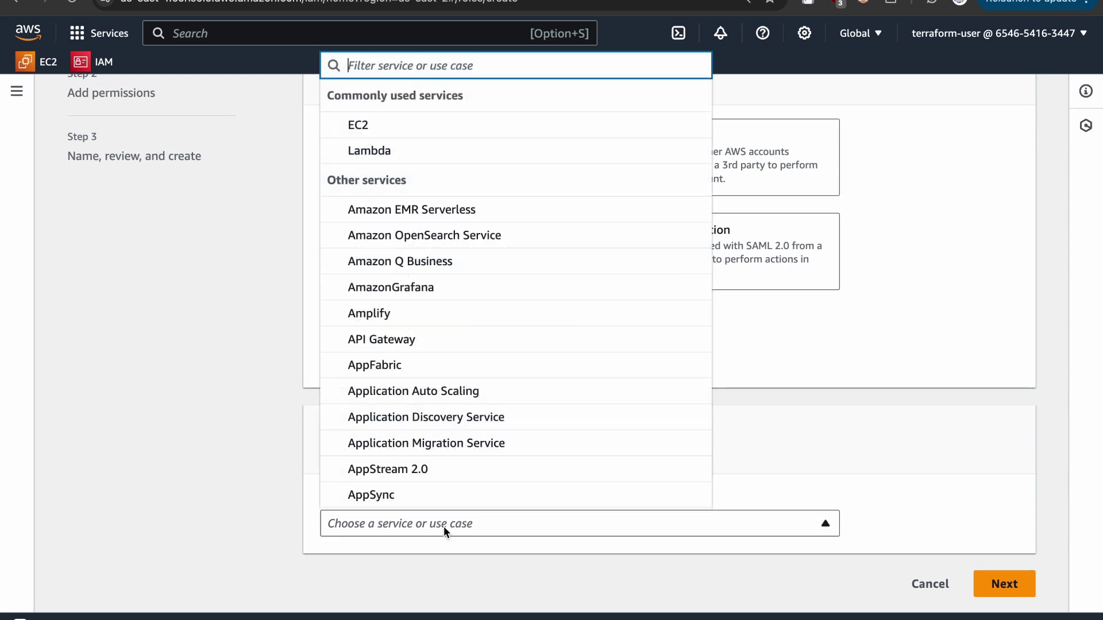
pyautogui.click(410, 122)
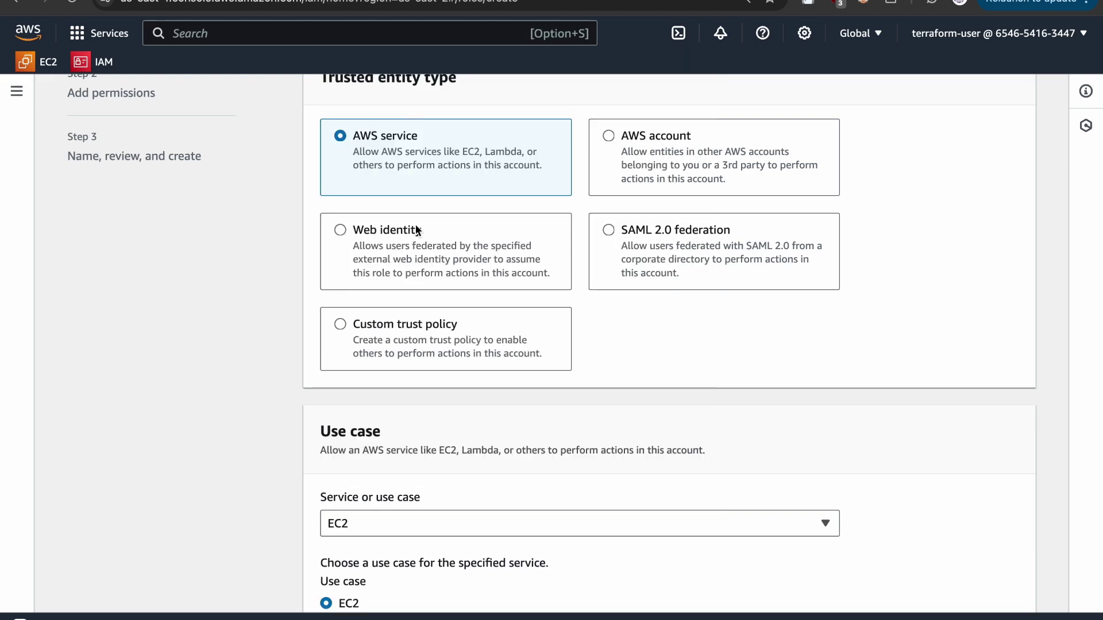
pyautogui.scroll(-3, 578, 364)
pyautogui.scroll(-4, 578, 370)
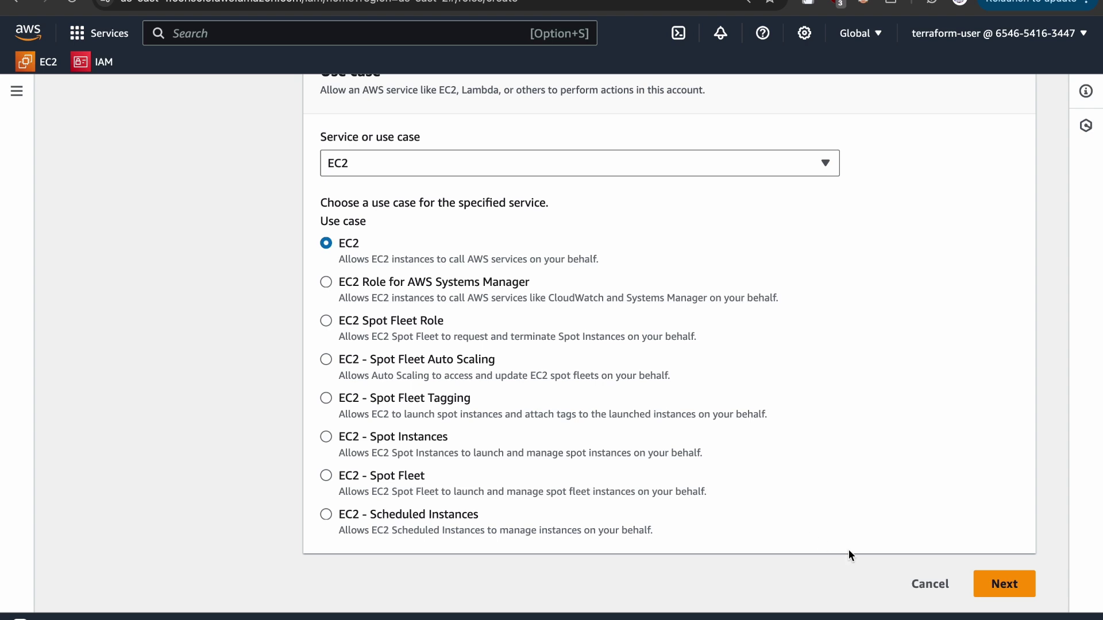
pyautogui.click(985, 584)
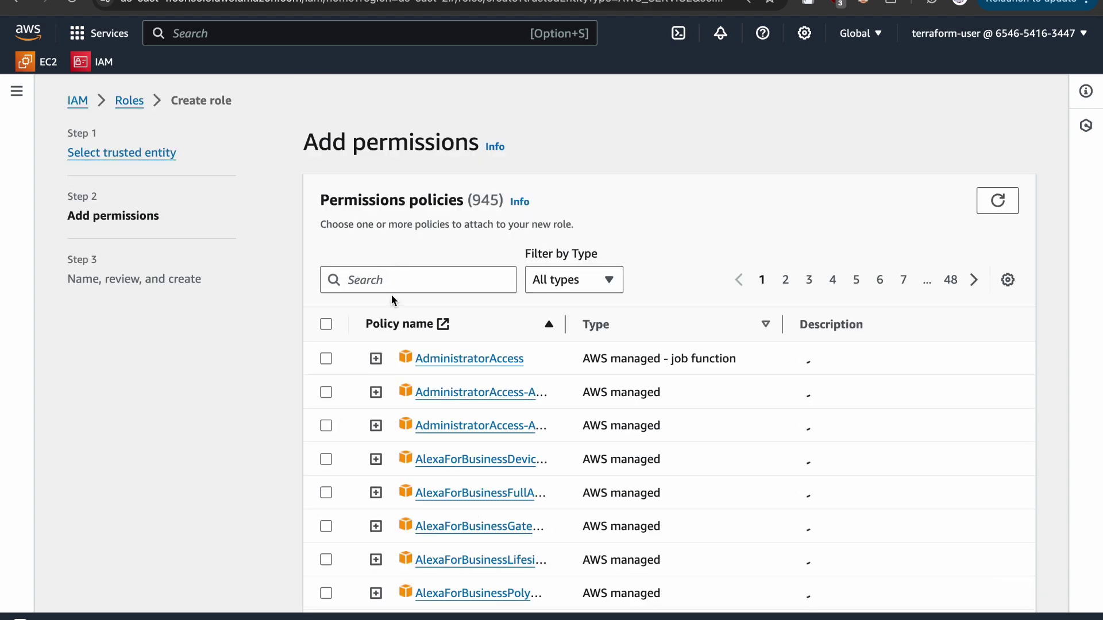
# Step: Filter the permissions policies by "iam" and attach the IAMFullAccess policy to the new role
pyautogui.click(372, 285)
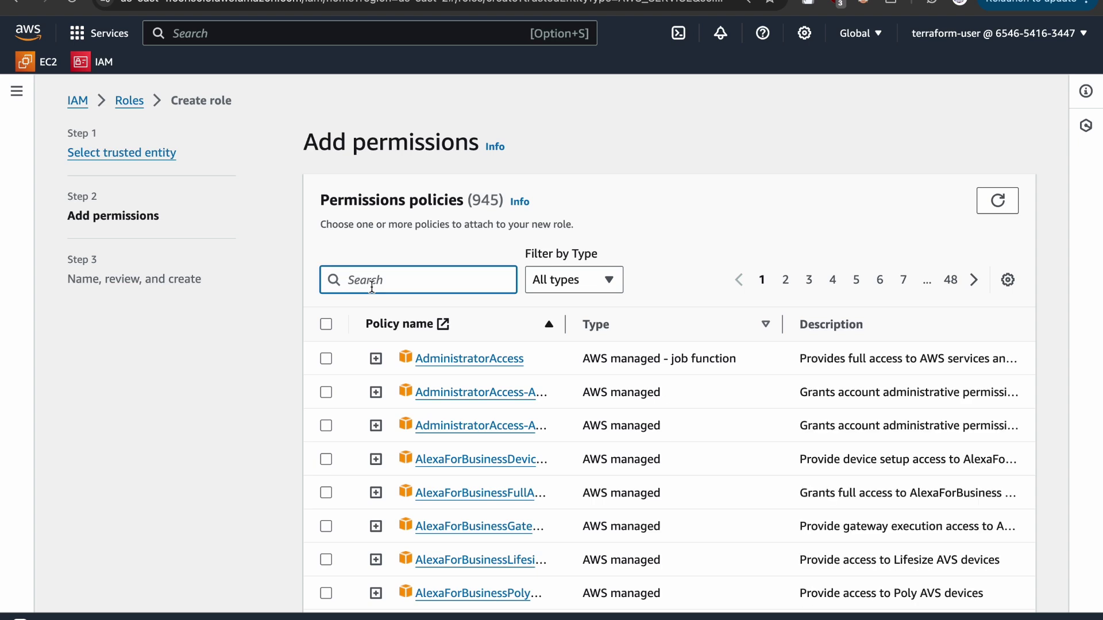
pyautogui.write('iam')
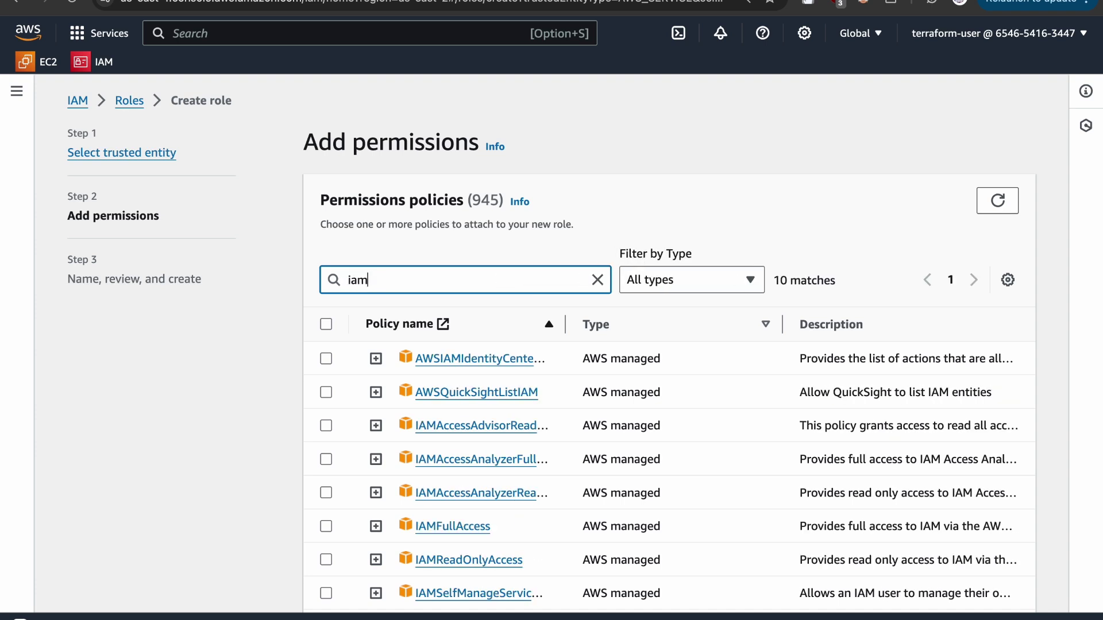
pyautogui.write('lis')
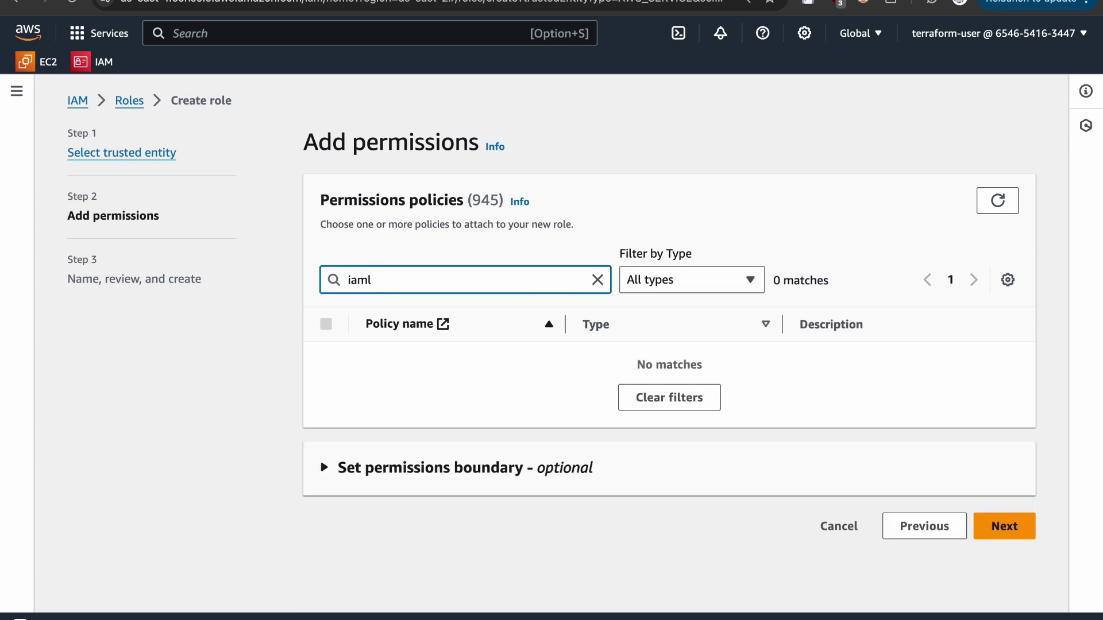
pyautogui.press('BackSpace')
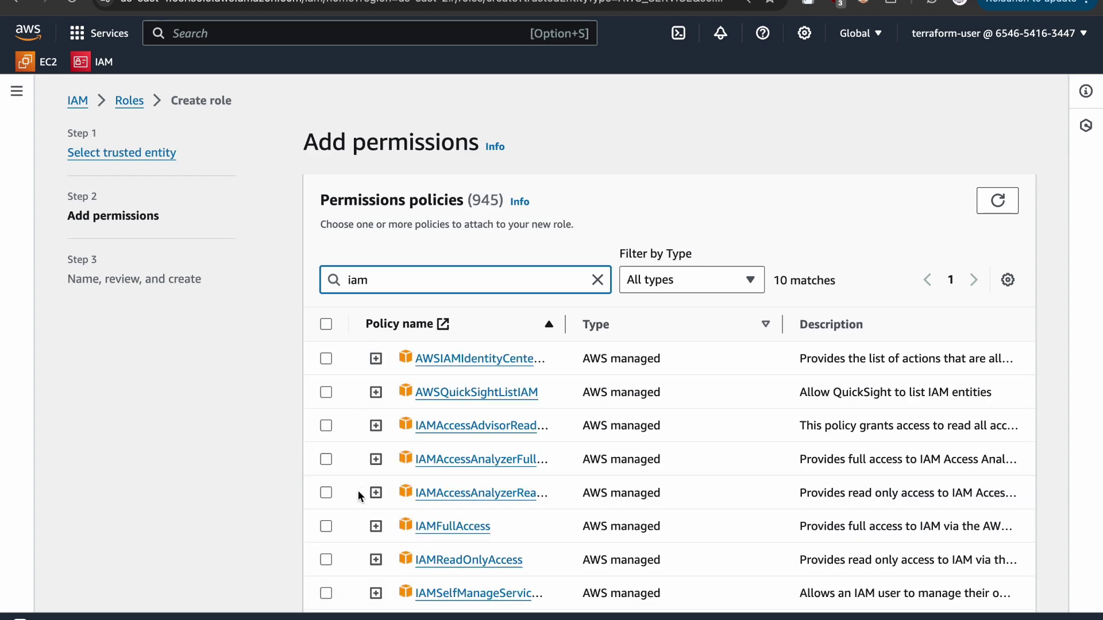
pyautogui.click(326, 526)
pyautogui.scroll(-5, 574, 490)
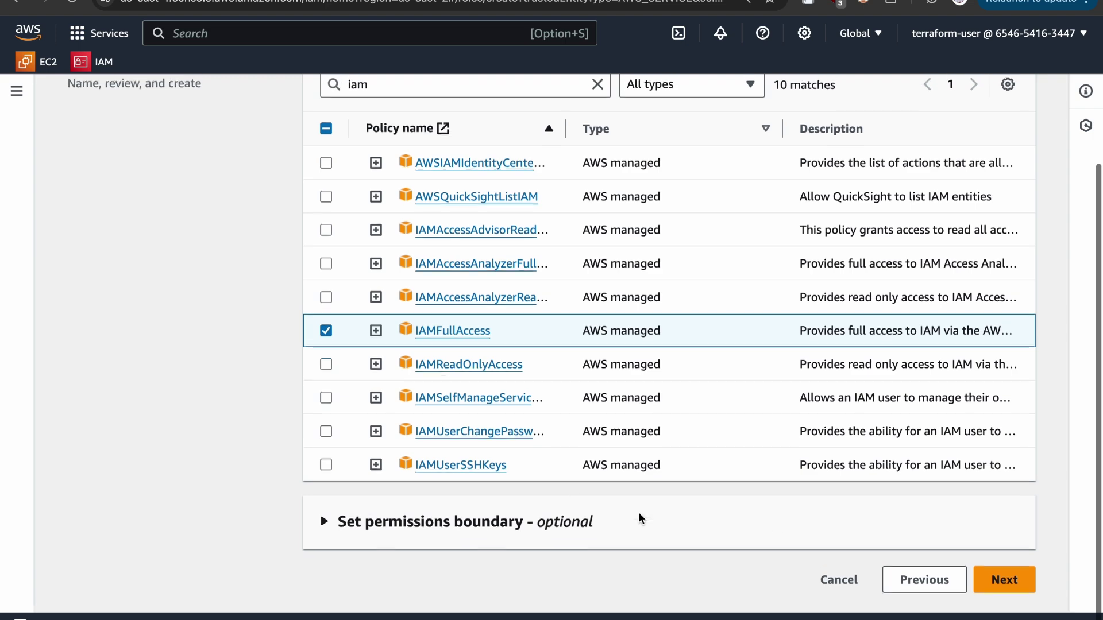
pyautogui.click(994, 582)
# Step: Enter "IAM Role" as the new role's name
pyautogui.click(511, 179)
pyautogui.write('IAM')
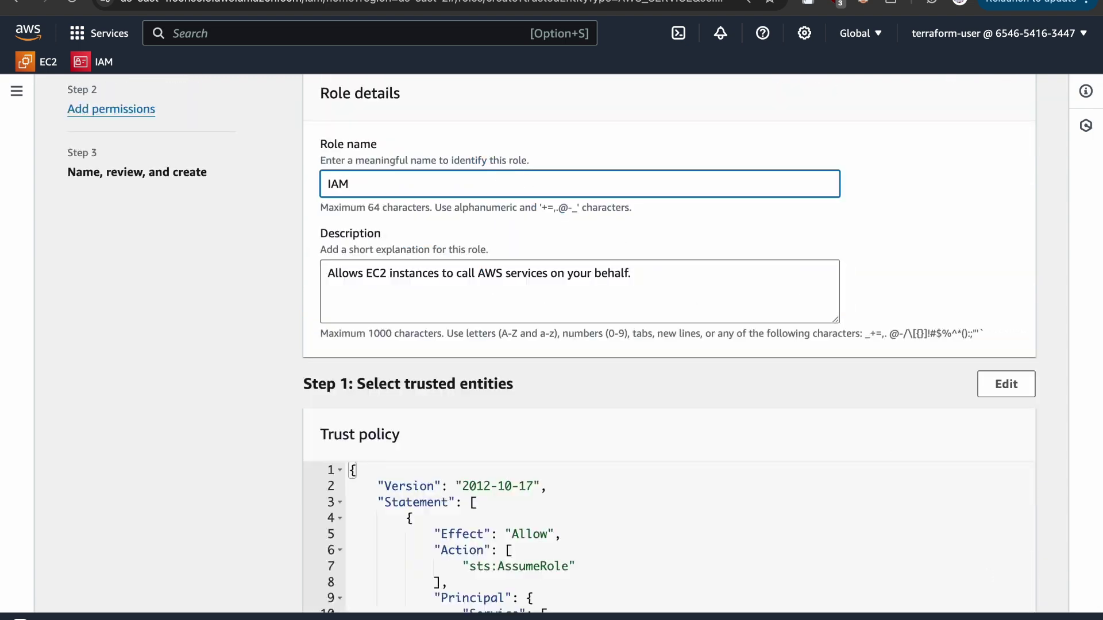
pyautogui.write(' Role')
pyautogui.press('BackSpace')
pyautogui.press('BackSpace')
pyautogui.press('BackSpace')
pyautogui.write('Role')
# Step: Review the role's trust policy, including its effect and service principal, and the permissions policy summary
pyautogui.scroll(-3, 637, 305)
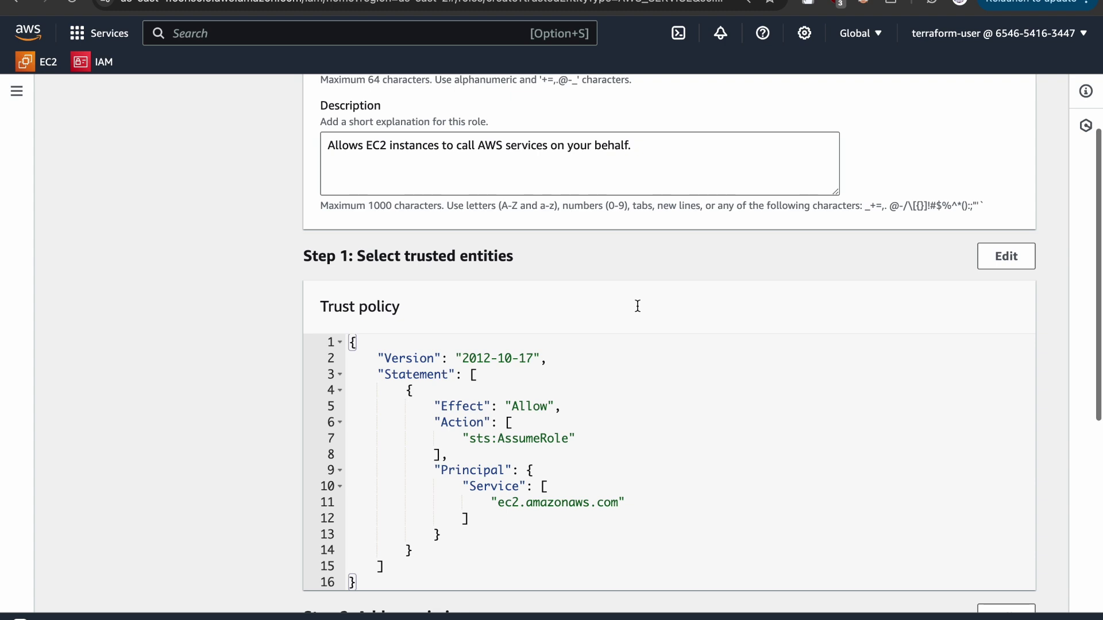
pyautogui.scroll(-2, 579, 416)
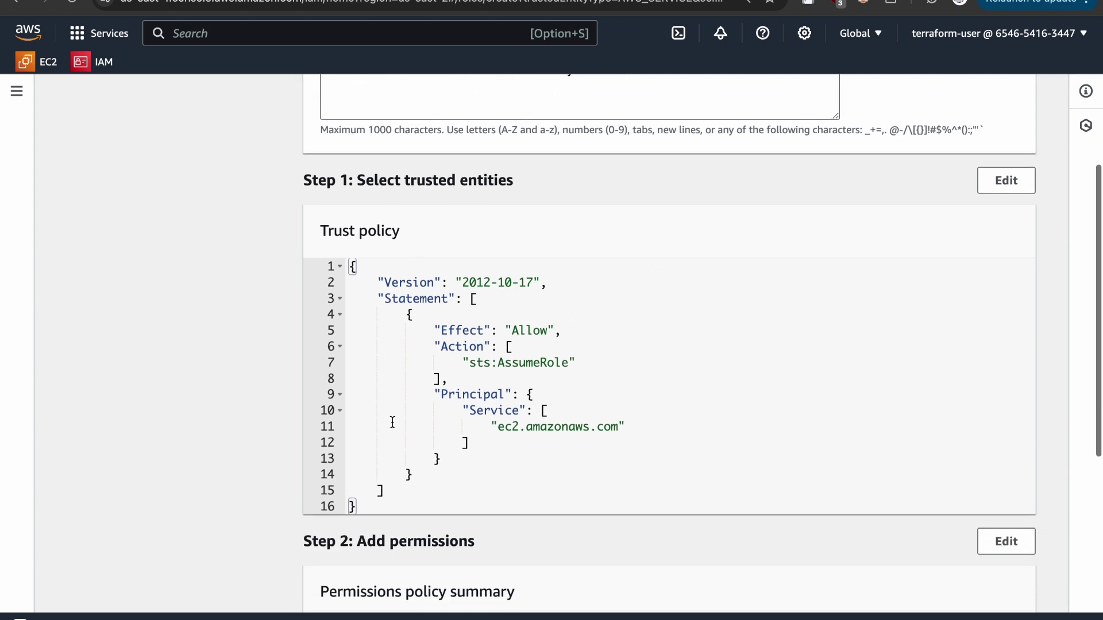
pyautogui.moveTo(435, 329); pyautogui.dragTo(562, 330)
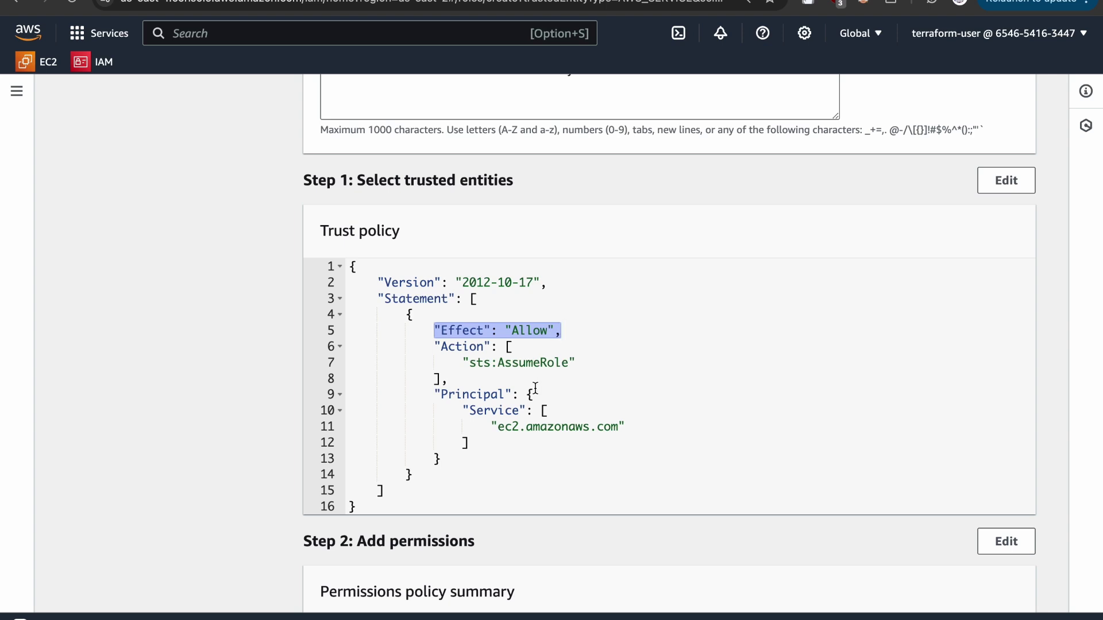
pyautogui.moveTo(440, 394); pyautogui.dragTo(645, 435)
pyautogui.click(645, 435)
pyautogui.moveTo(482, 428); pyautogui.dragTo(640, 431)
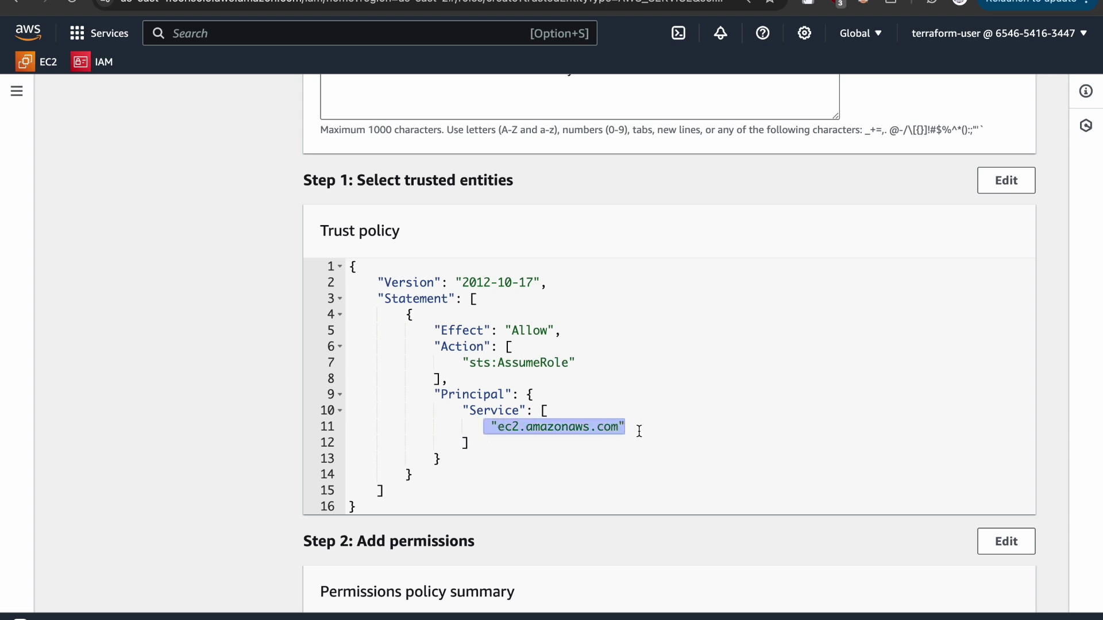
pyautogui.scroll(-7, 639, 430)
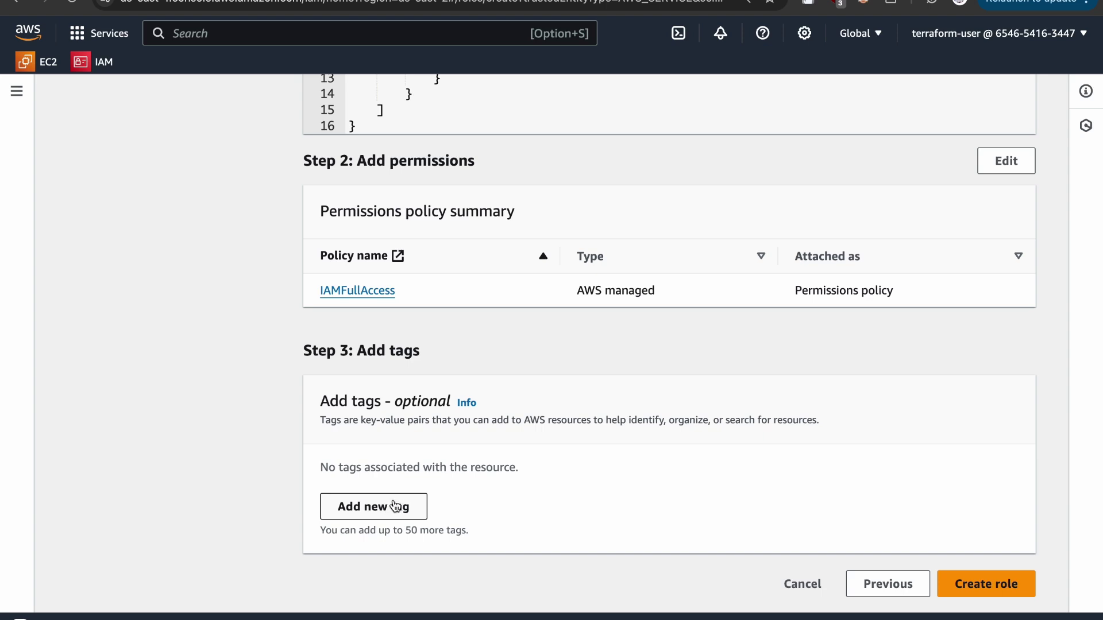
# Step: Correct the role name to "IAMRole" and create the role
pyautogui.click(984, 585)
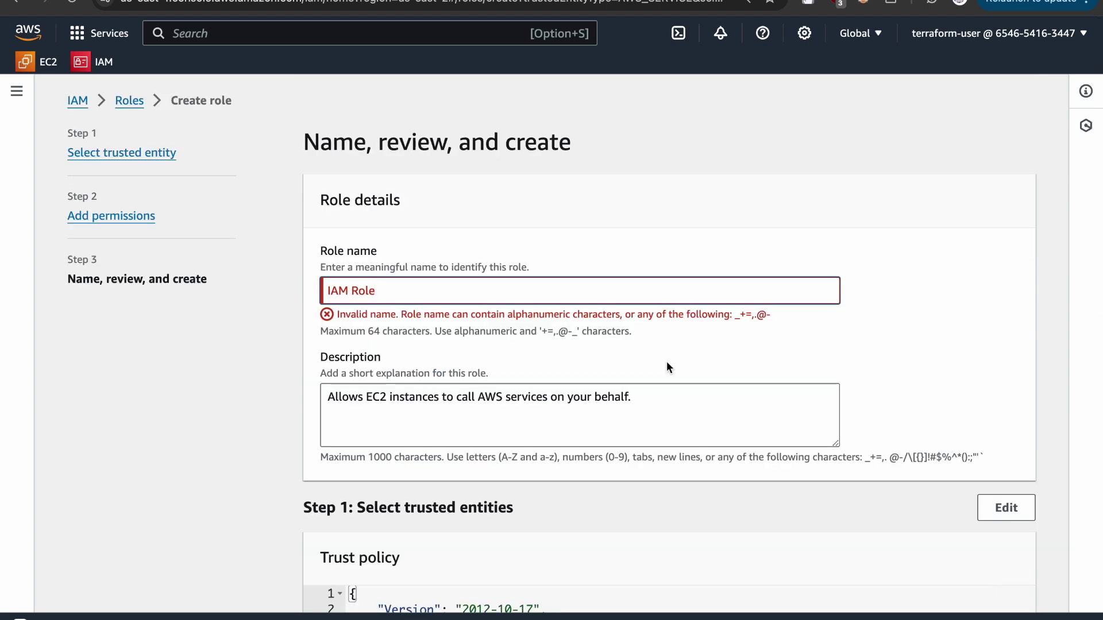
pyautogui.moveTo(340, 315); pyautogui.dragTo(601, 326)
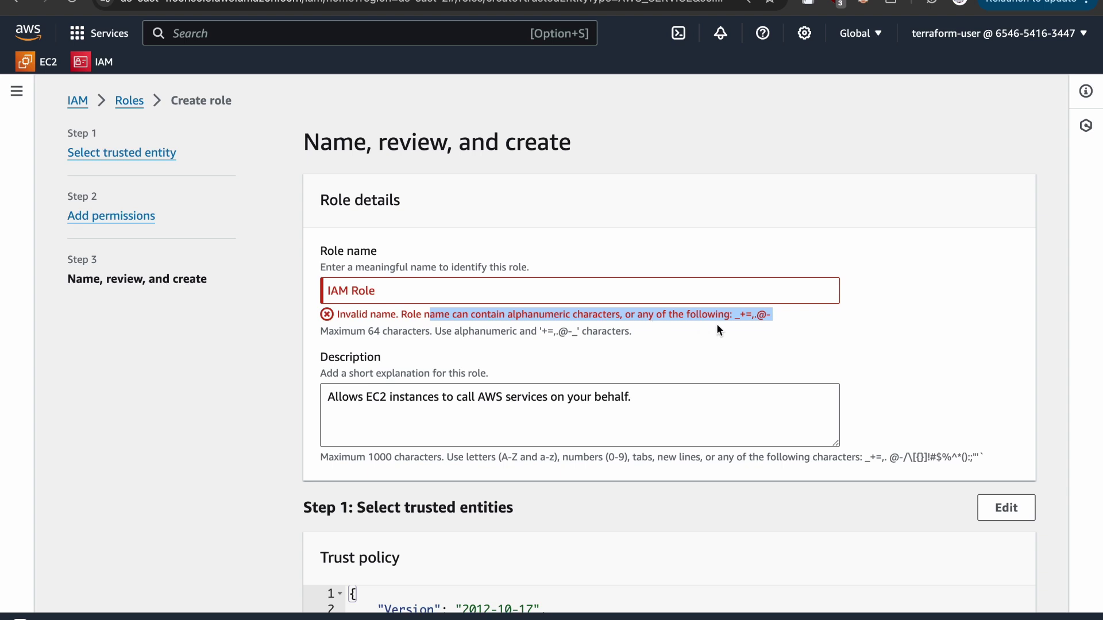
pyautogui.click(350, 293)
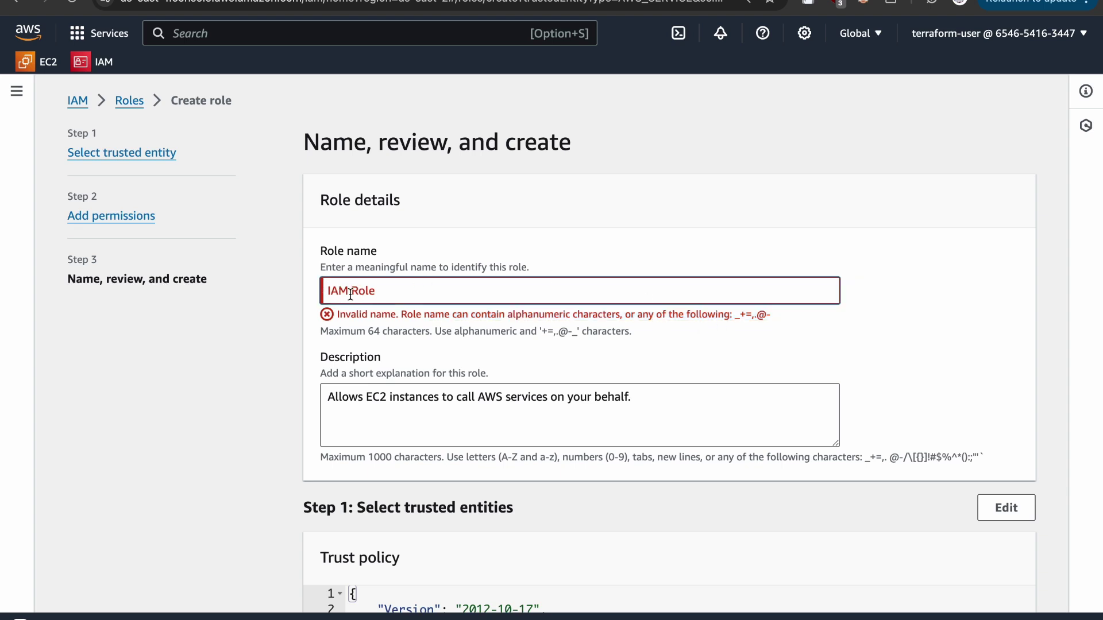
pyautogui.press('BackSpace')
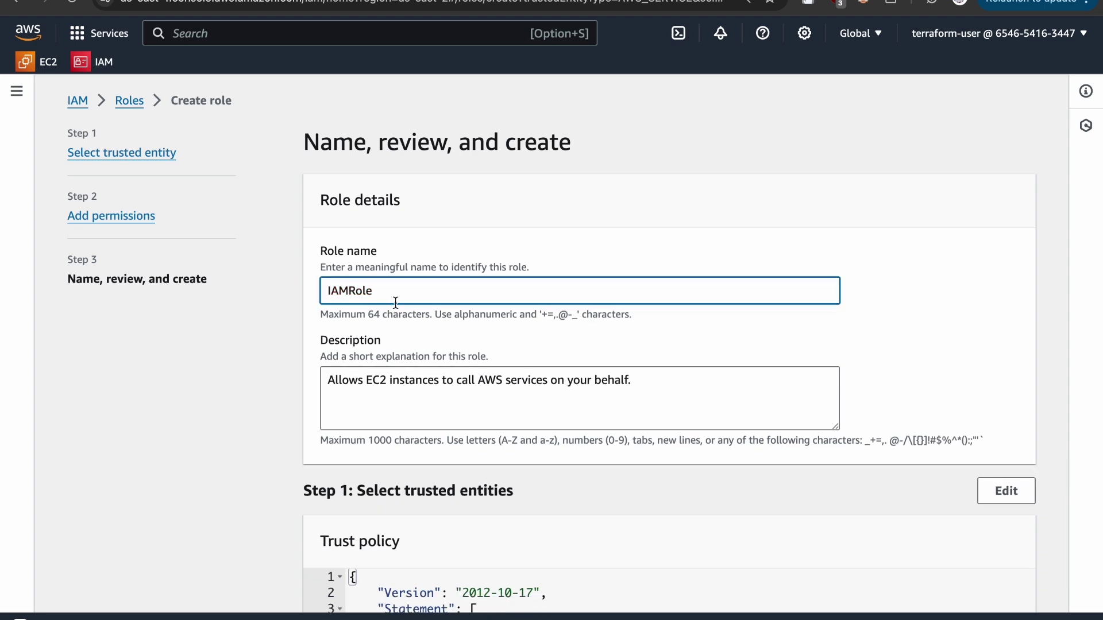
pyautogui.scroll(-10, 624, 413)
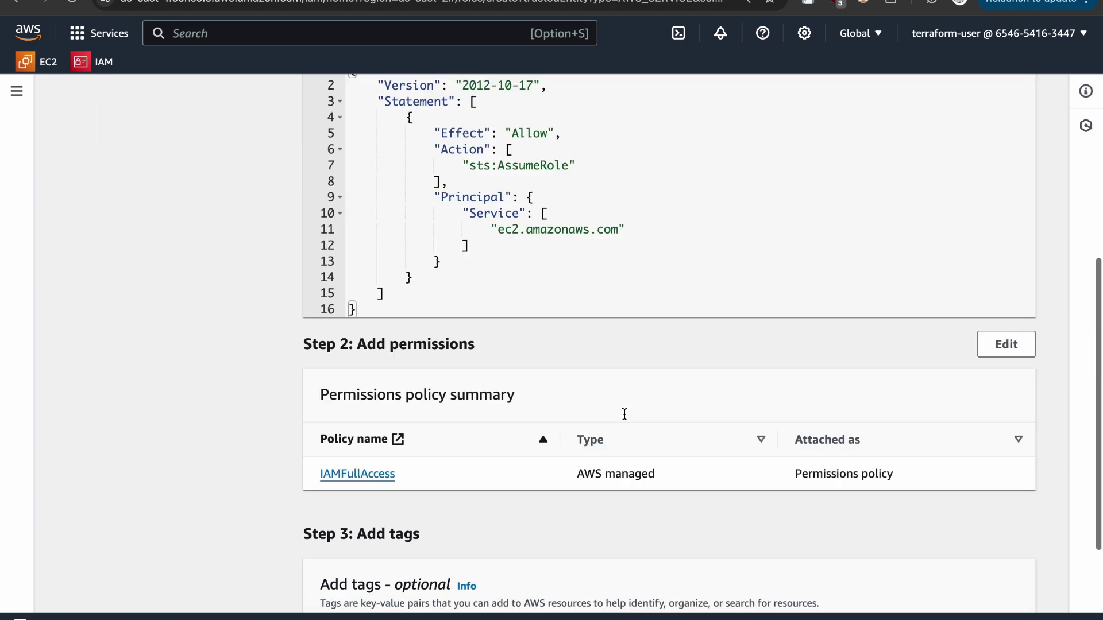
pyautogui.click(999, 587)
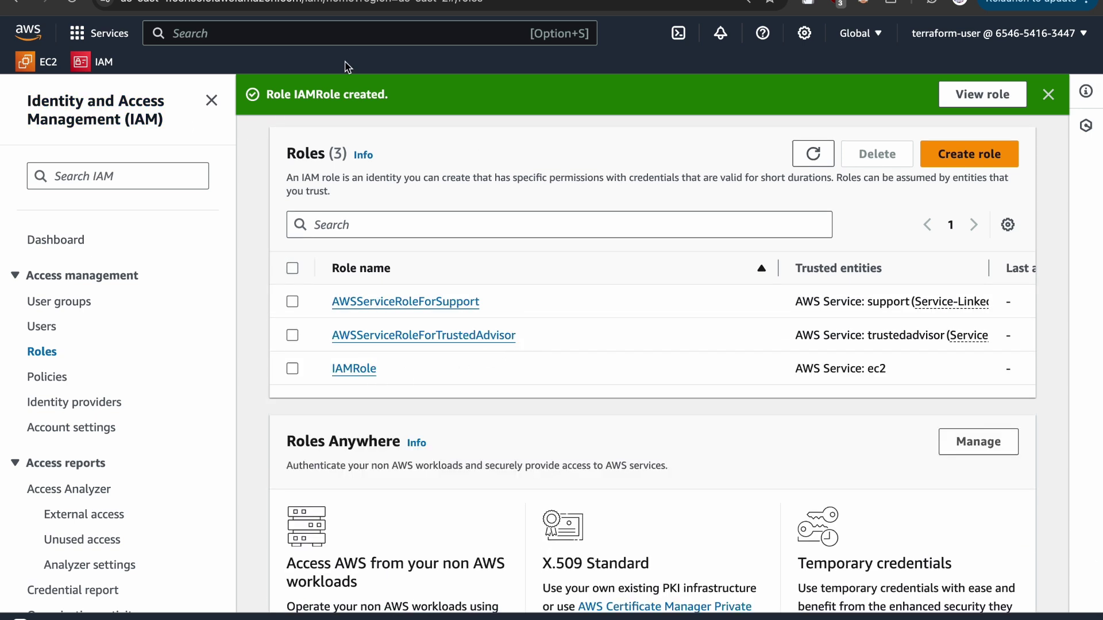
# Step: Attach IAMRole to the ubuntu-server EC2 instance by modifying the instance's IAM role
pyautogui.click(47, 62)
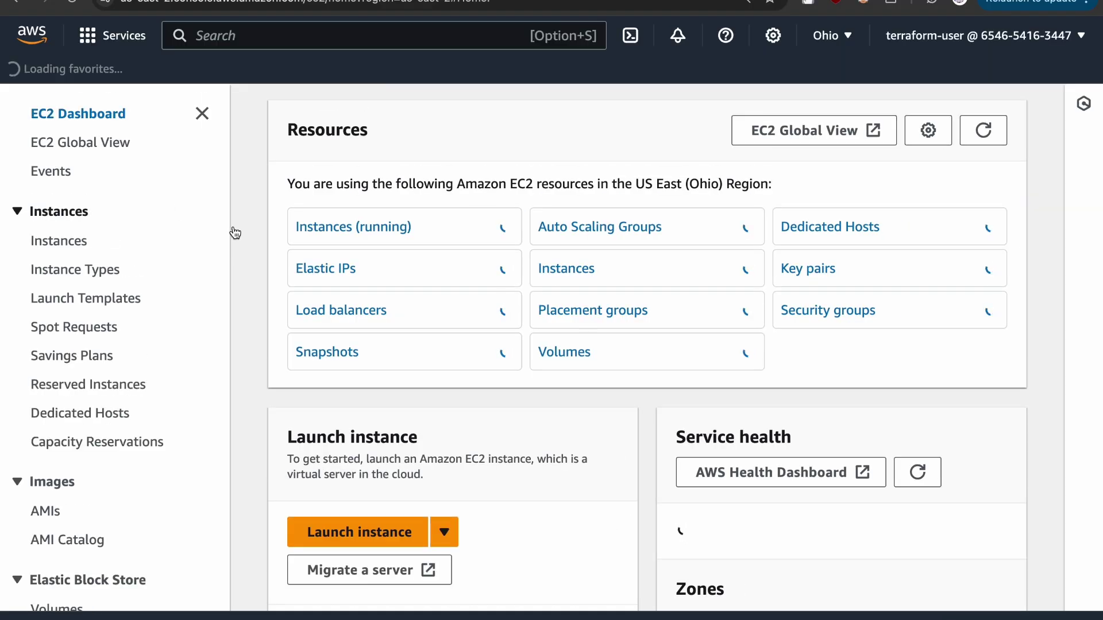
pyautogui.click(585, 269)
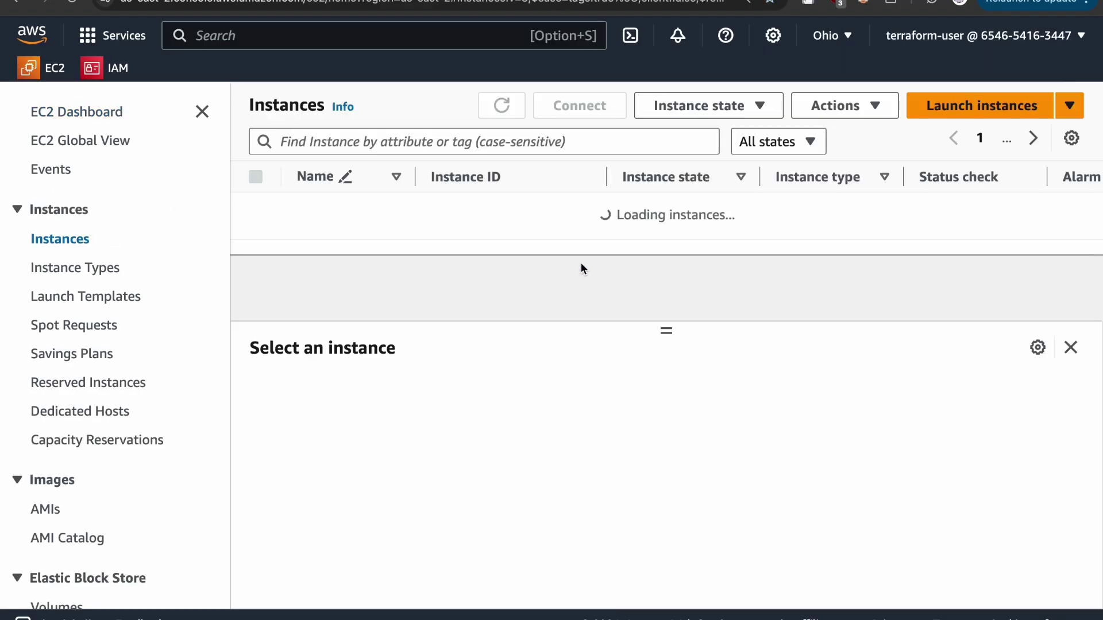
pyautogui.click(255, 240)
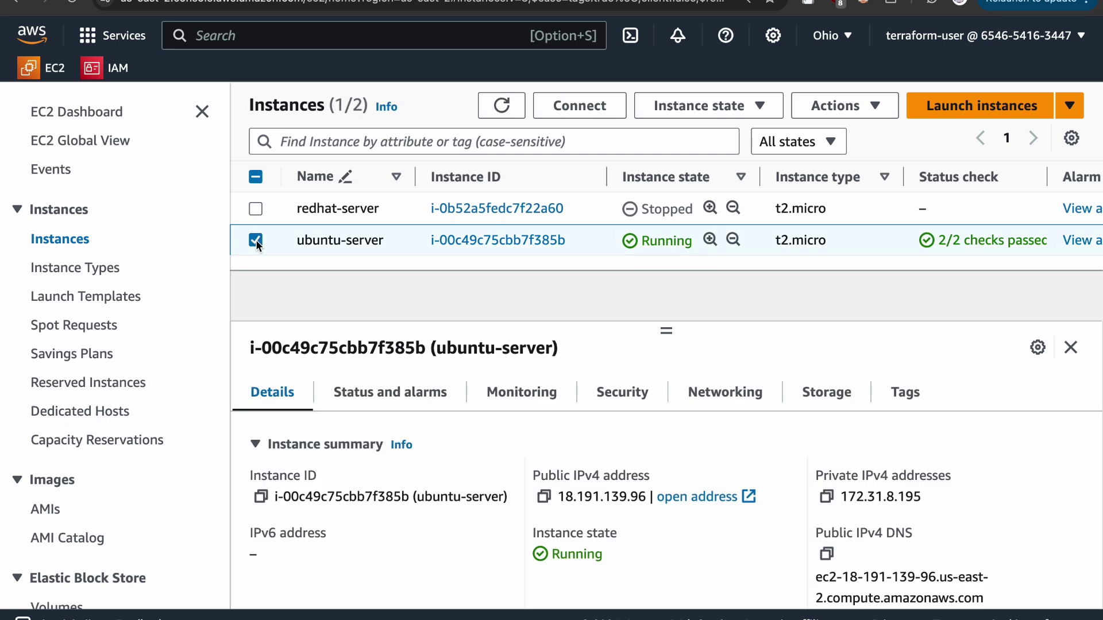
pyautogui.click(881, 98)
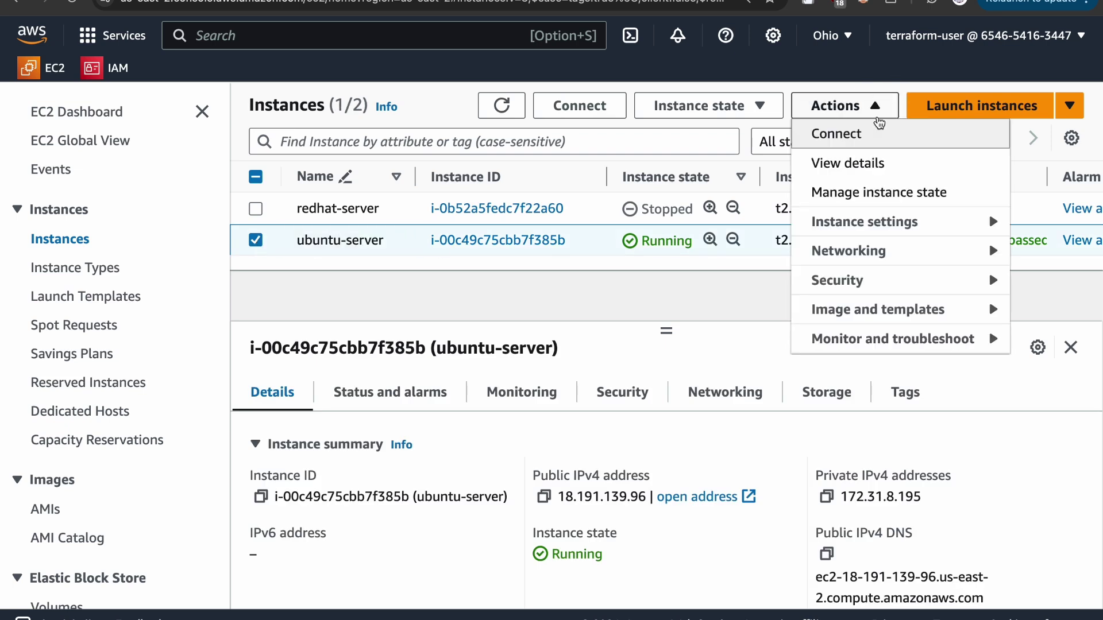
pyautogui.moveTo(854, 286)
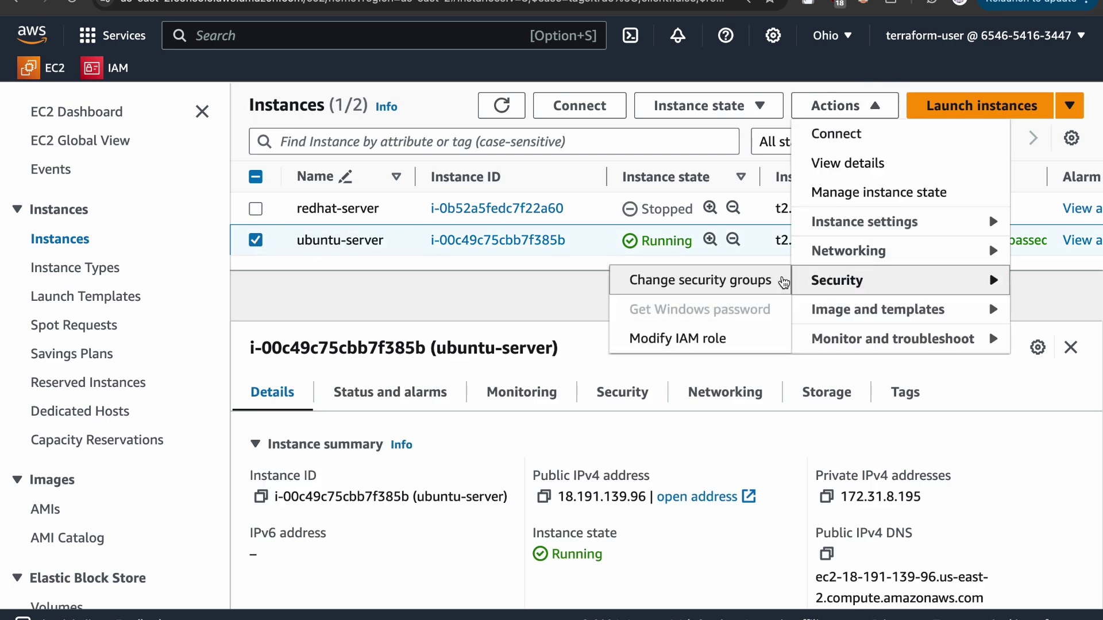
pyautogui.click(669, 339)
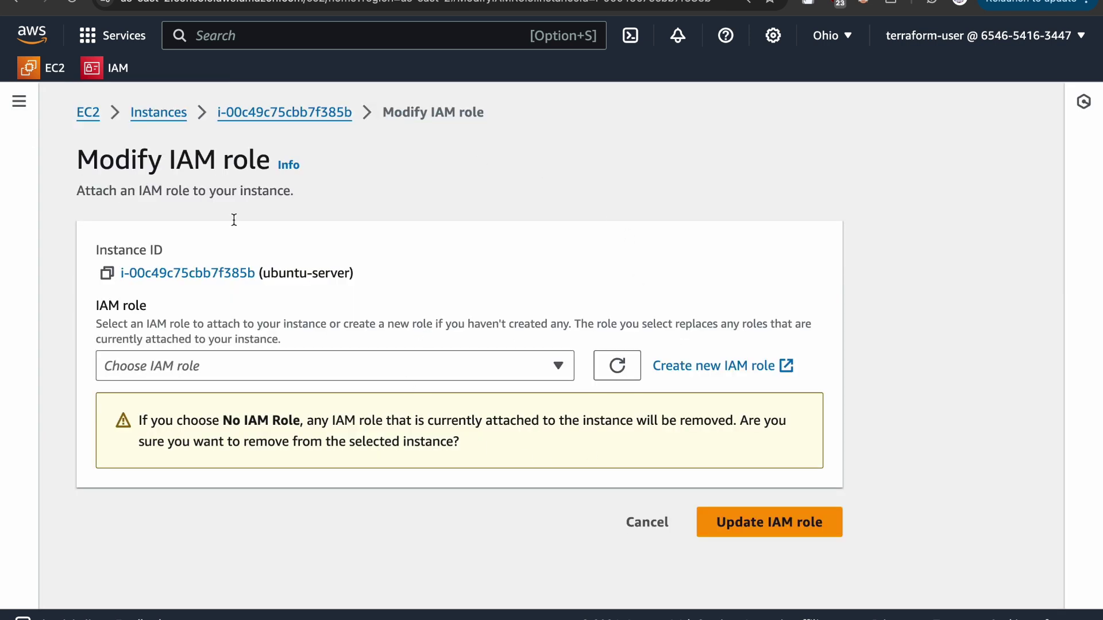
pyautogui.click(519, 373)
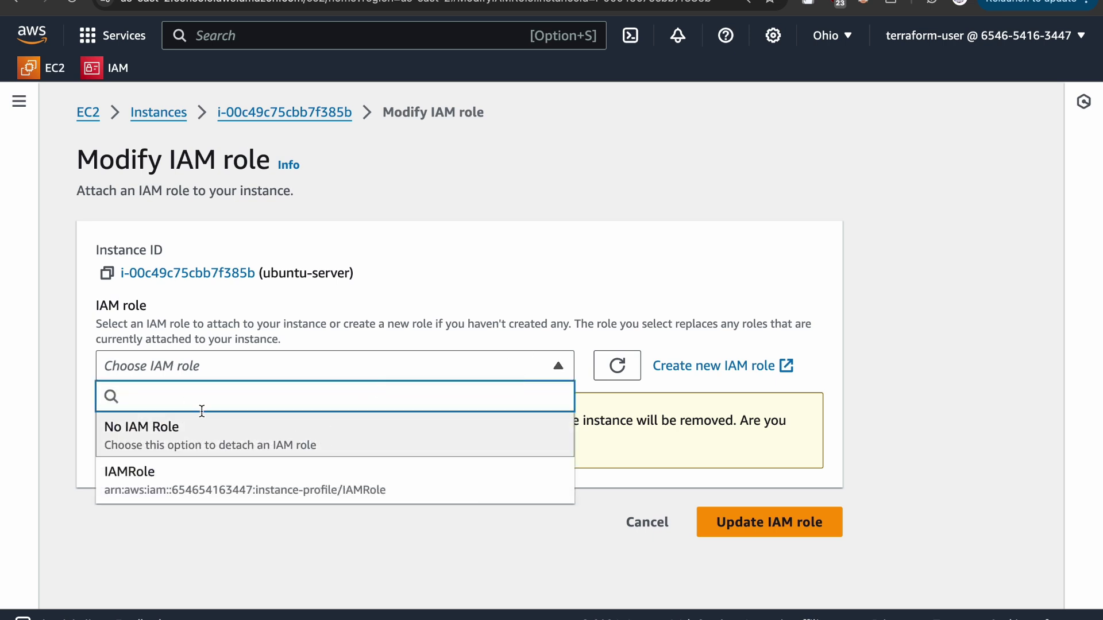
pyautogui.click(173, 474)
pyautogui.click(728, 434)
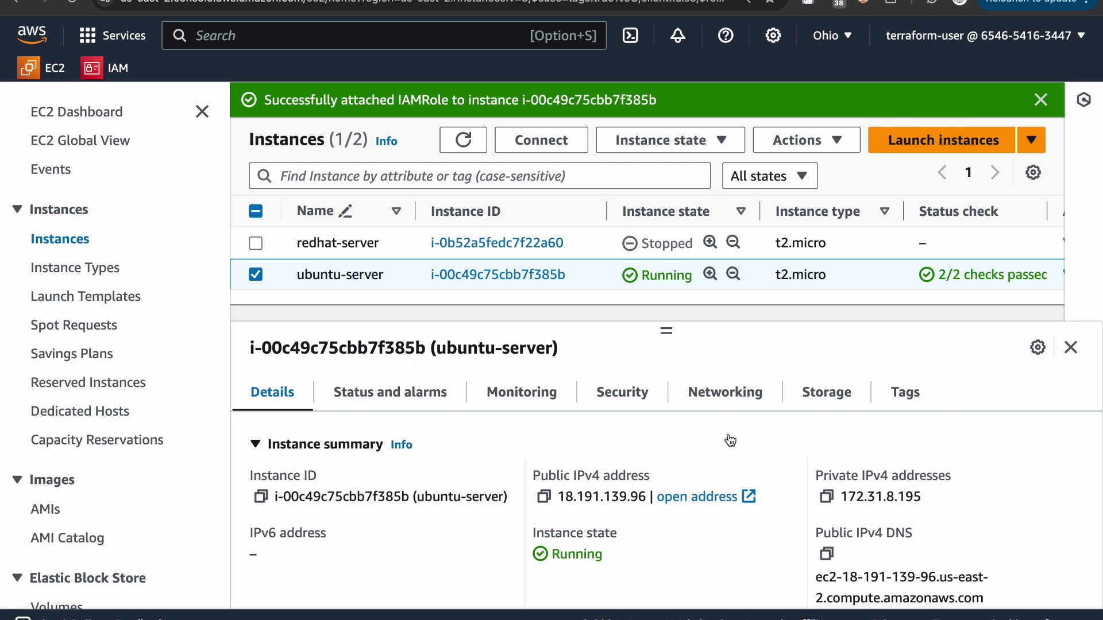
# Step: Return to the ubuntu-server terminal session, run "aws iam list-users" and examine the returned user record
pyautogui.click(422, 1)
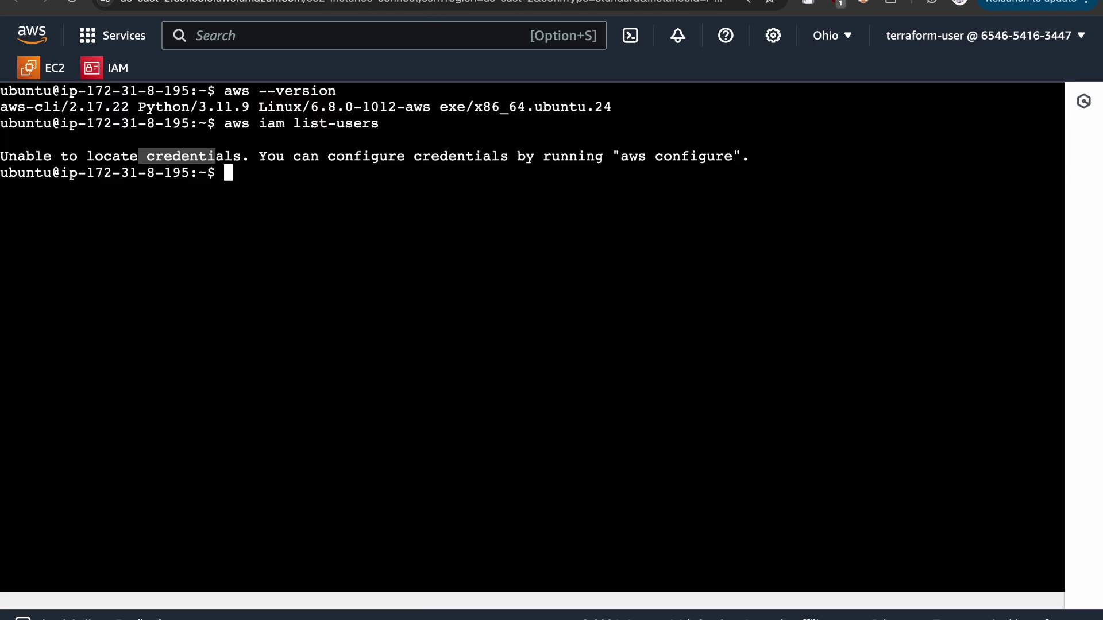
pyautogui.click(442, 268)
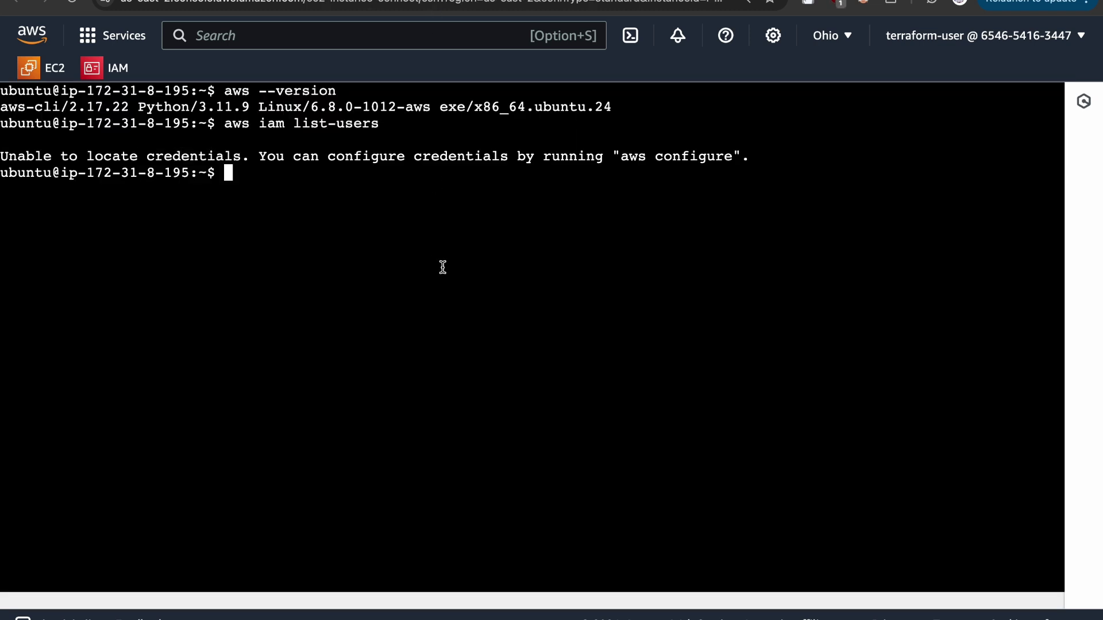
pyautogui.press('Up')
pyautogui.press('Up')
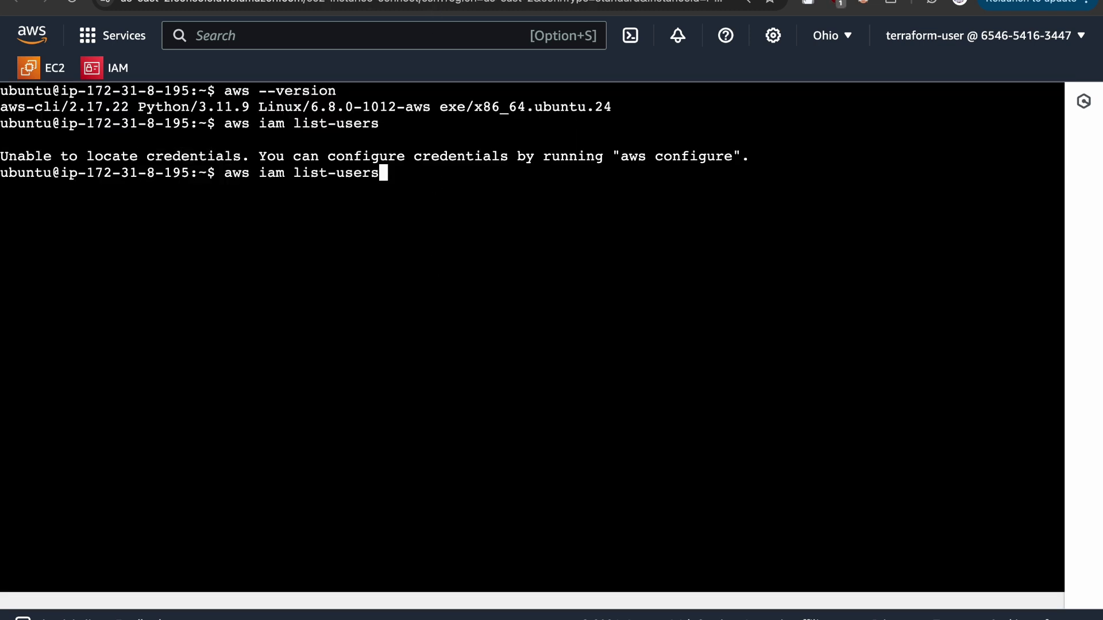
pyautogui.press('Down')
pyautogui.press('Return')
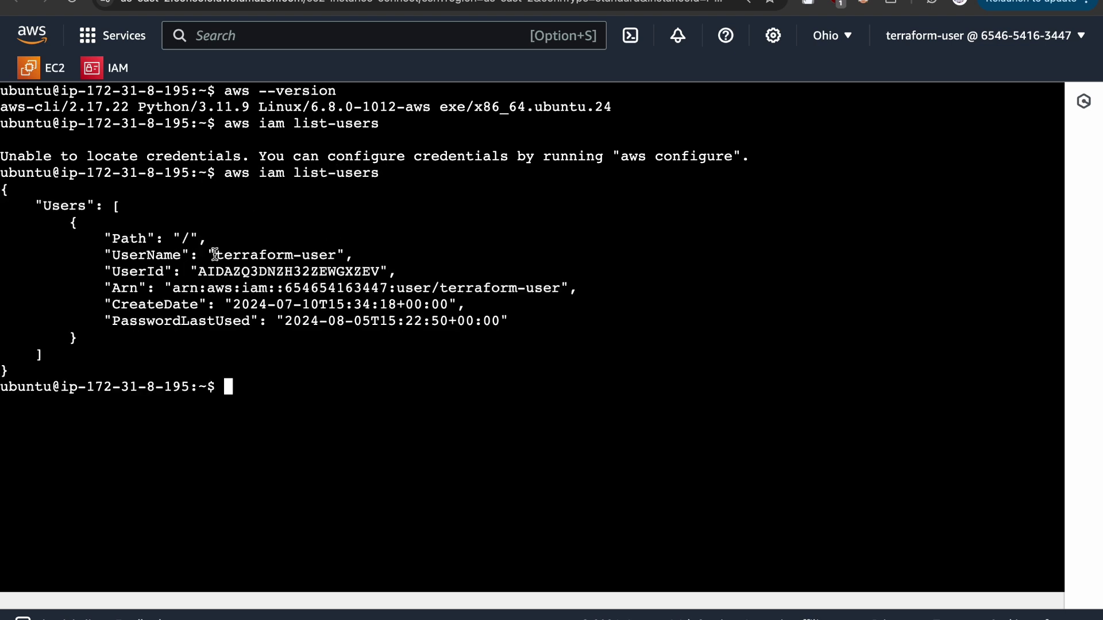
pyautogui.moveTo(2, 189); pyautogui.dragTo(87, 369)
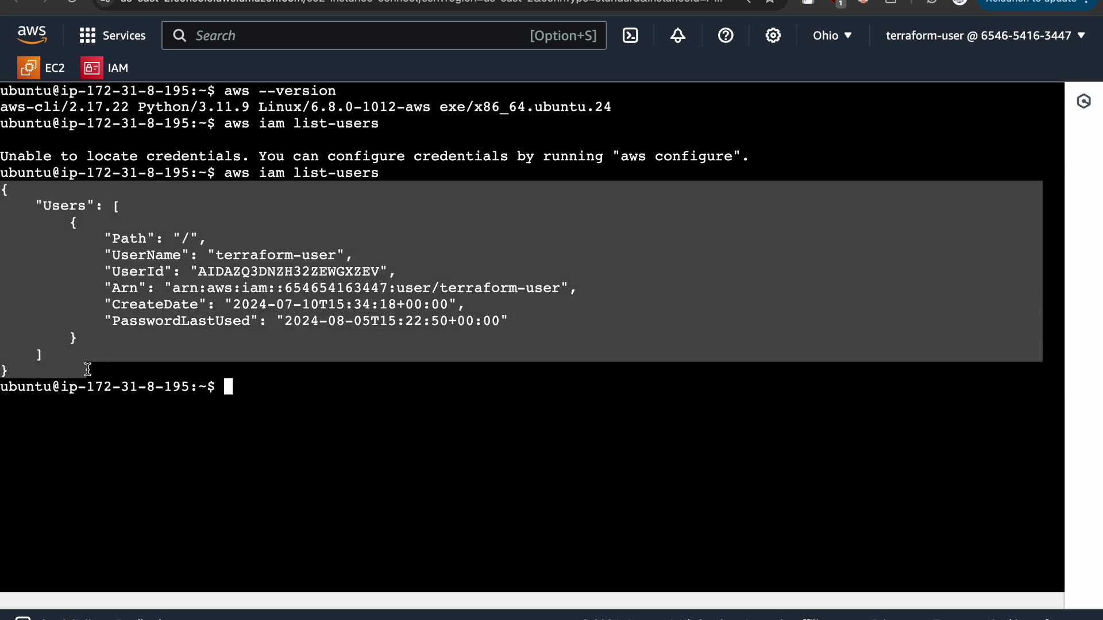
pyautogui.click(219, 256)
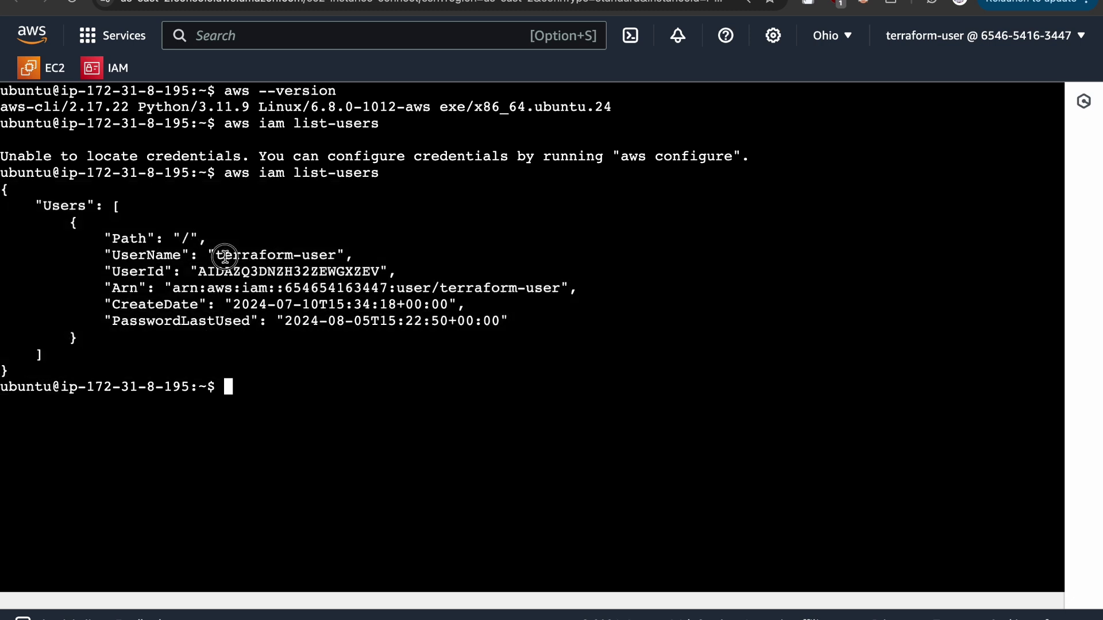
pyautogui.moveTo(216, 256); pyautogui.dragTo(336, 258)
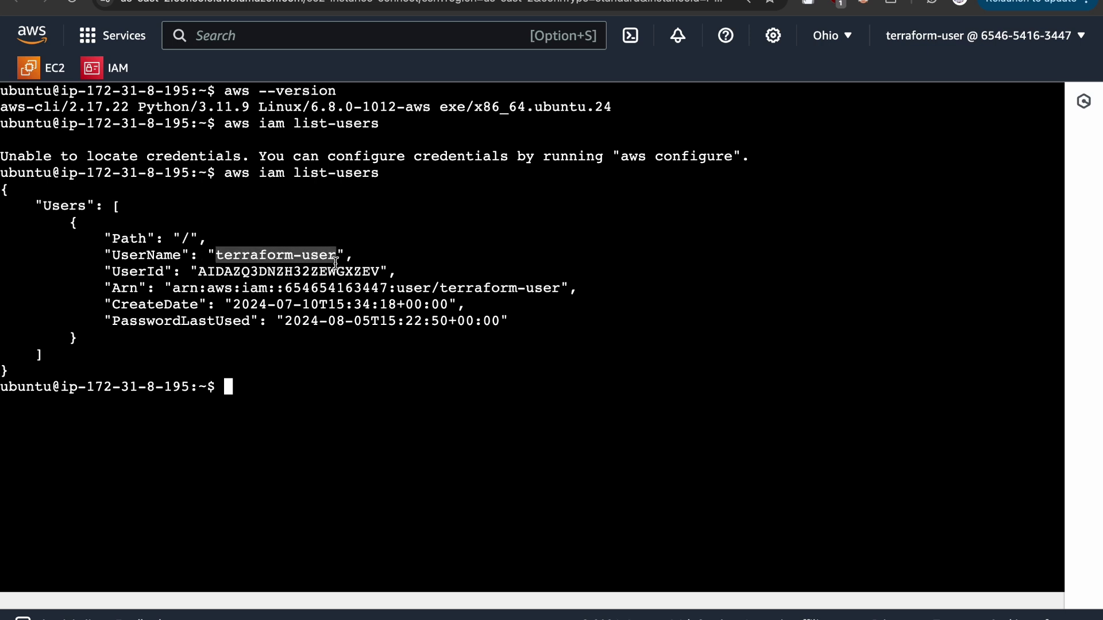
pyautogui.moveTo(9, 370); pyautogui.dragTo(3, 189)
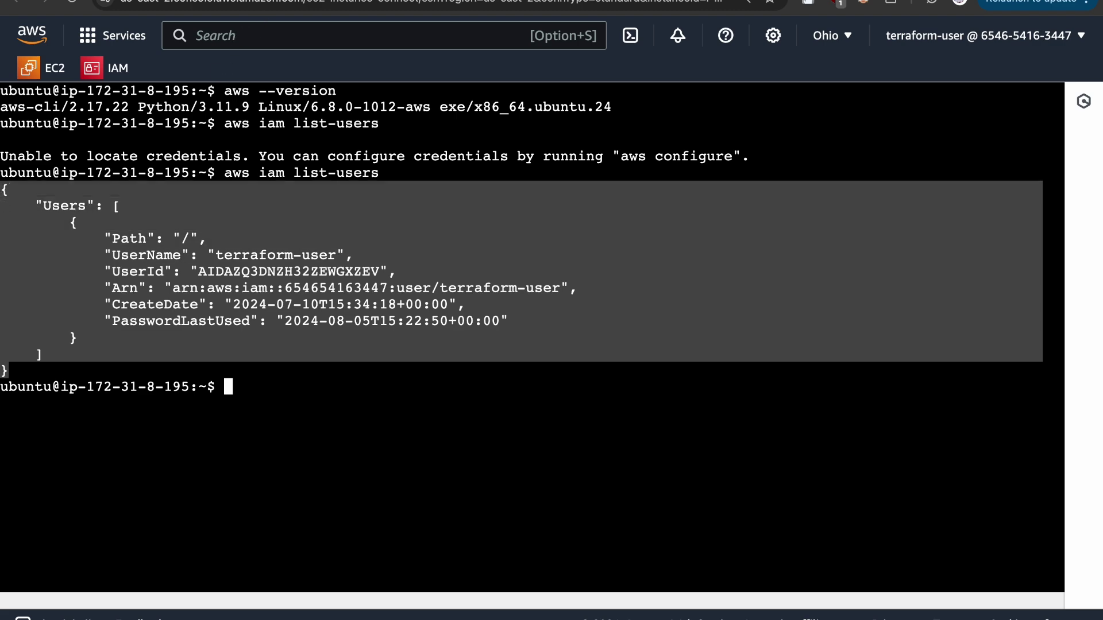
# Step: Detach IAMRole from the ubuntu-server instance by choosing No IAM Role and confirming with "Detach"
pyautogui.hotkey('ctrl', 'shift', 'Tab')
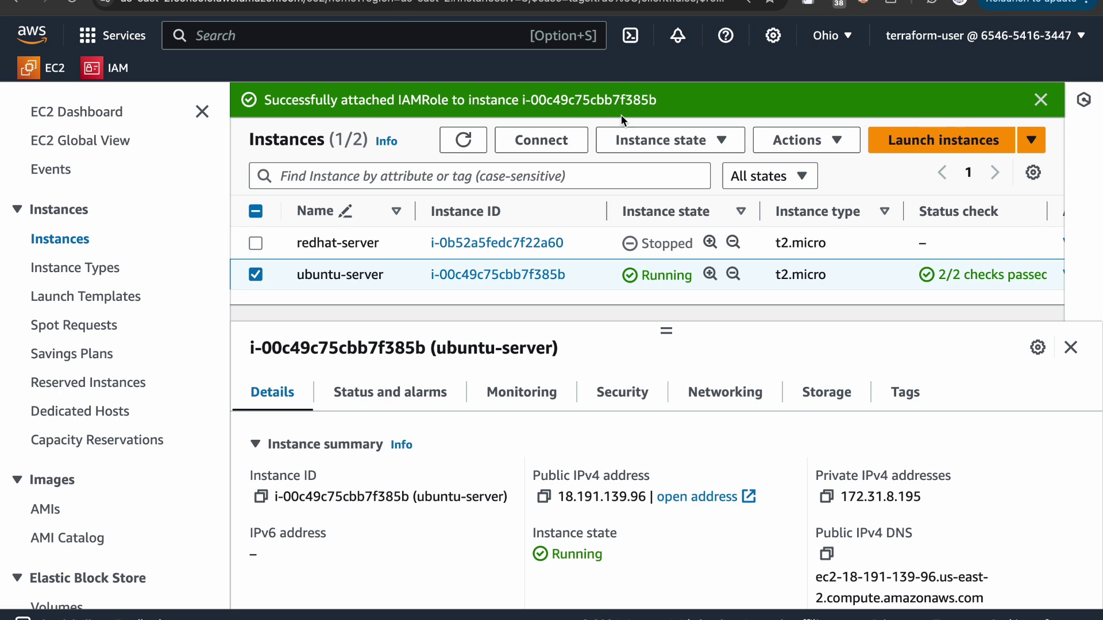
pyautogui.click(795, 140)
pyautogui.moveTo(775, 318)
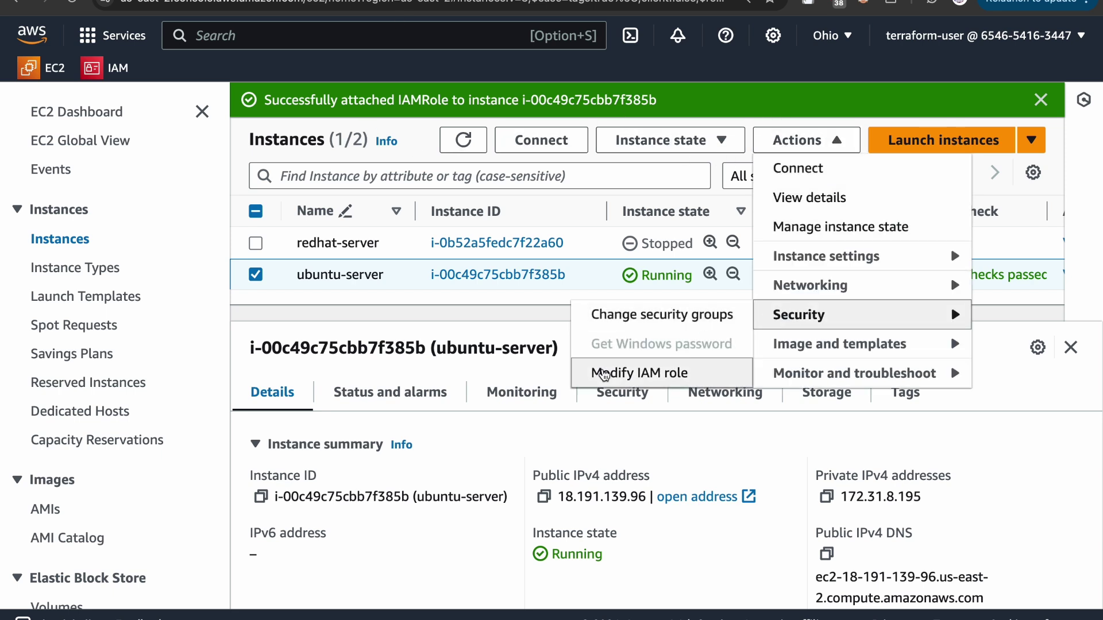
pyautogui.click(606, 374)
pyautogui.click(506, 372)
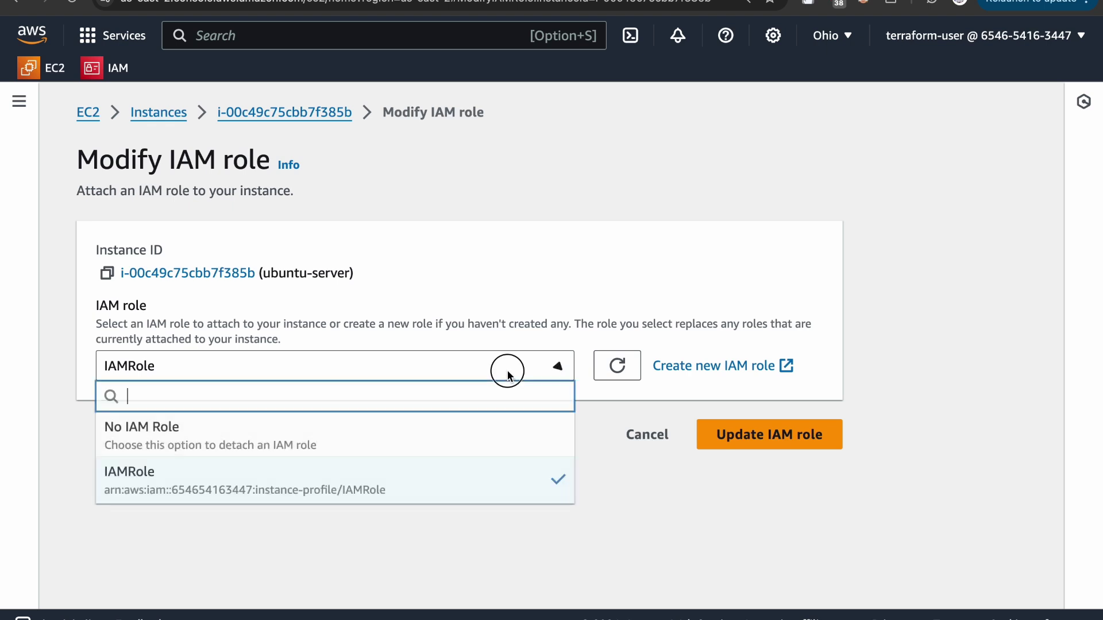
pyautogui.click(512, 374)
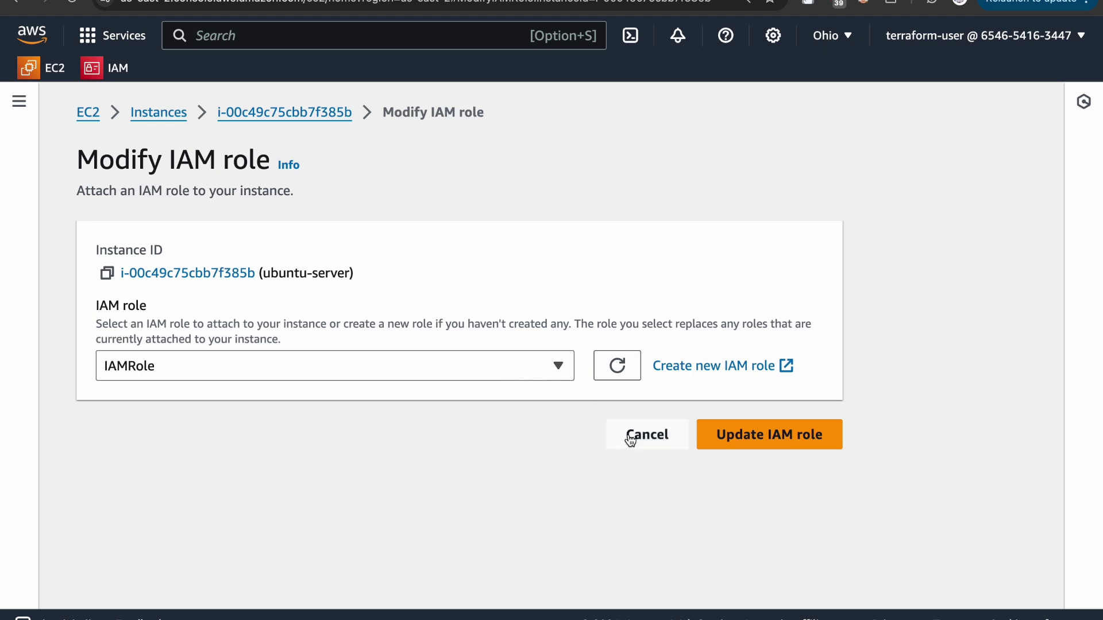
pyautogui.click(599, 368)
pyautogui.click(519, 371)
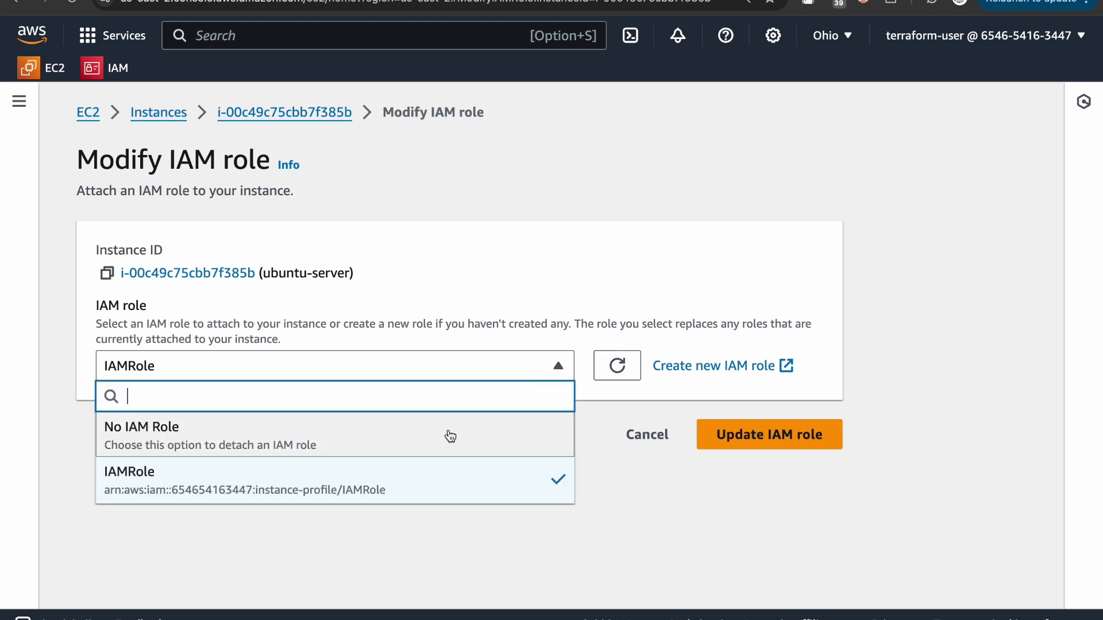
pyautogui.click(299, 428)
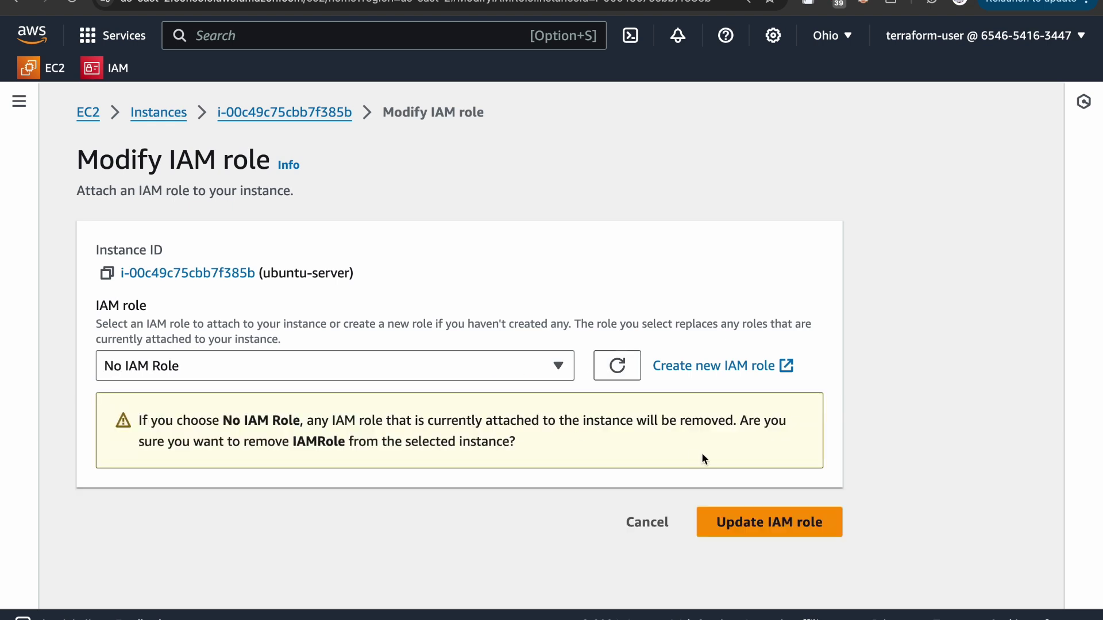
pyautogui.click(781, 525)
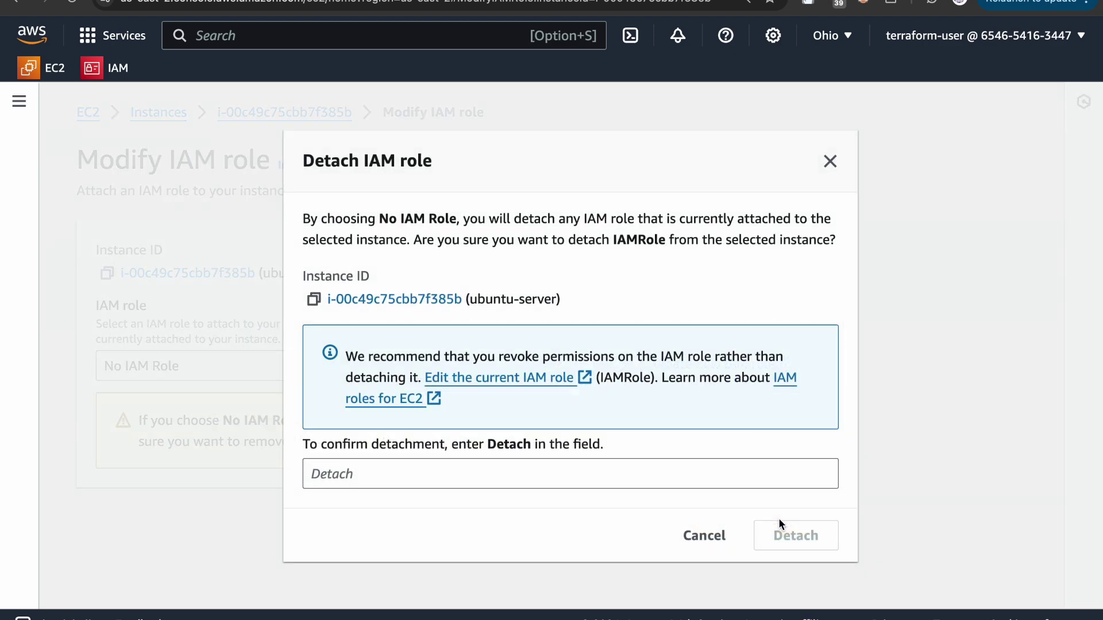
pyautogui.click(388, 477)
pyautogui.write('Detach')
pyautogui.click(798, 541)
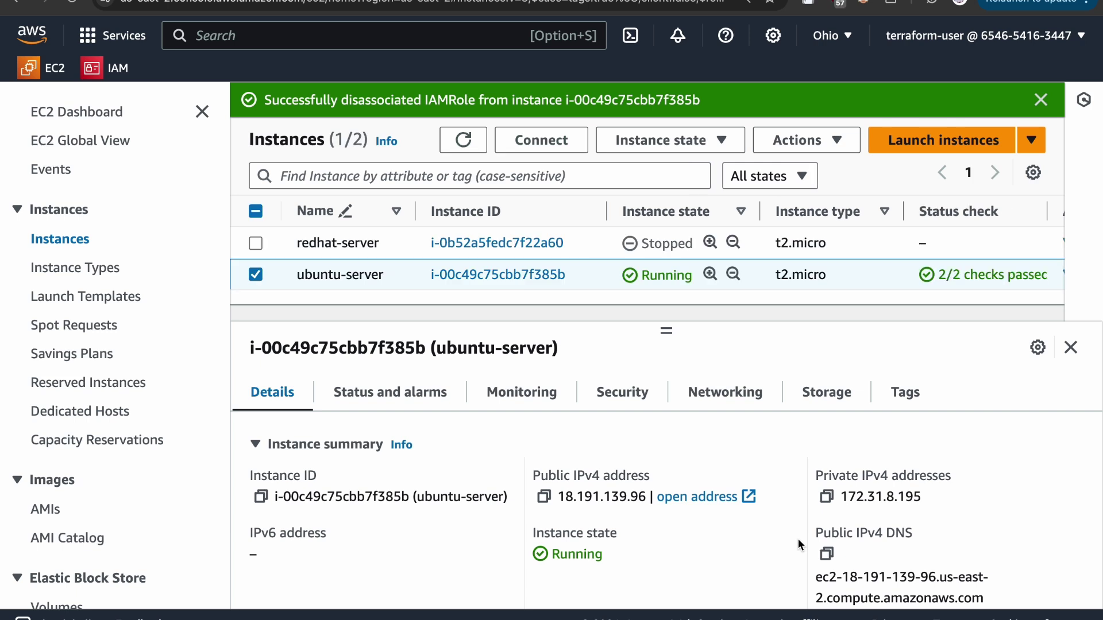
# Step: Open the IAM role settings of the ubuntu-server instance again to check its role assignment
pyautogui.click(803, 140)
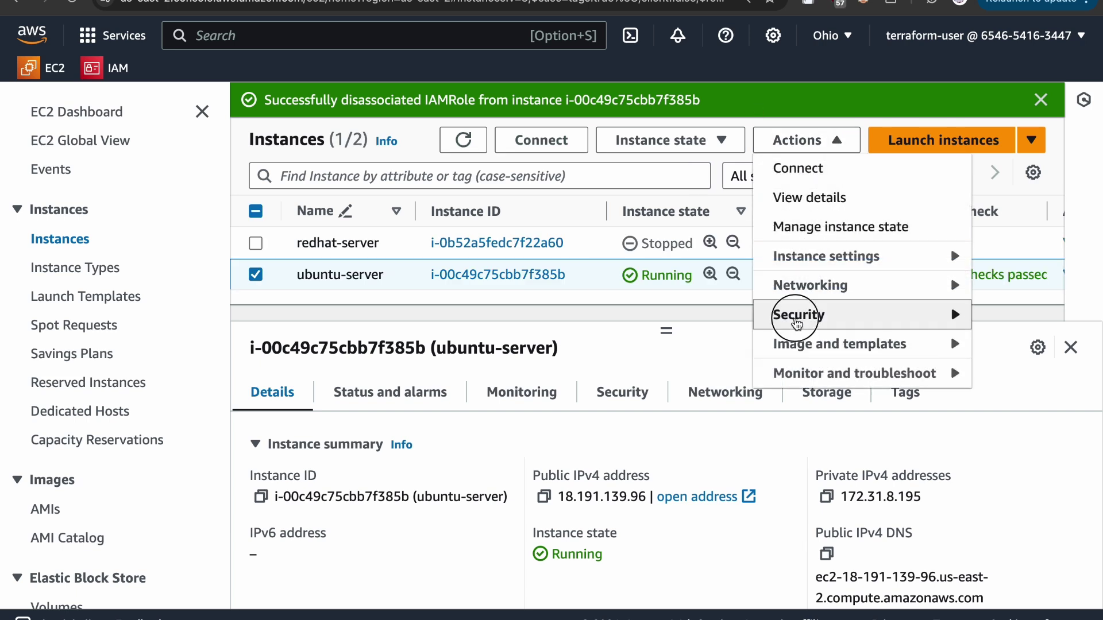
pyautogui.moveTo(798, 314)
pyautogui.click(639, 373)
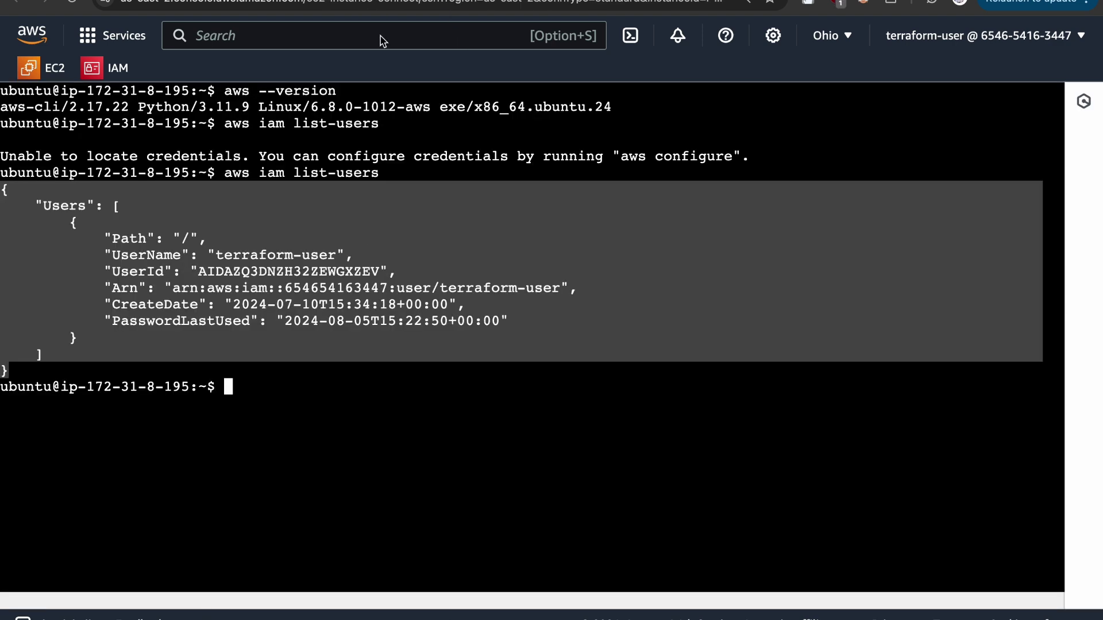
# Step: Rerun "aws iam list-users" in the terminal session with the role detached and read the response
pyautogui.click(374, 344)
pyautogui.press('Up')
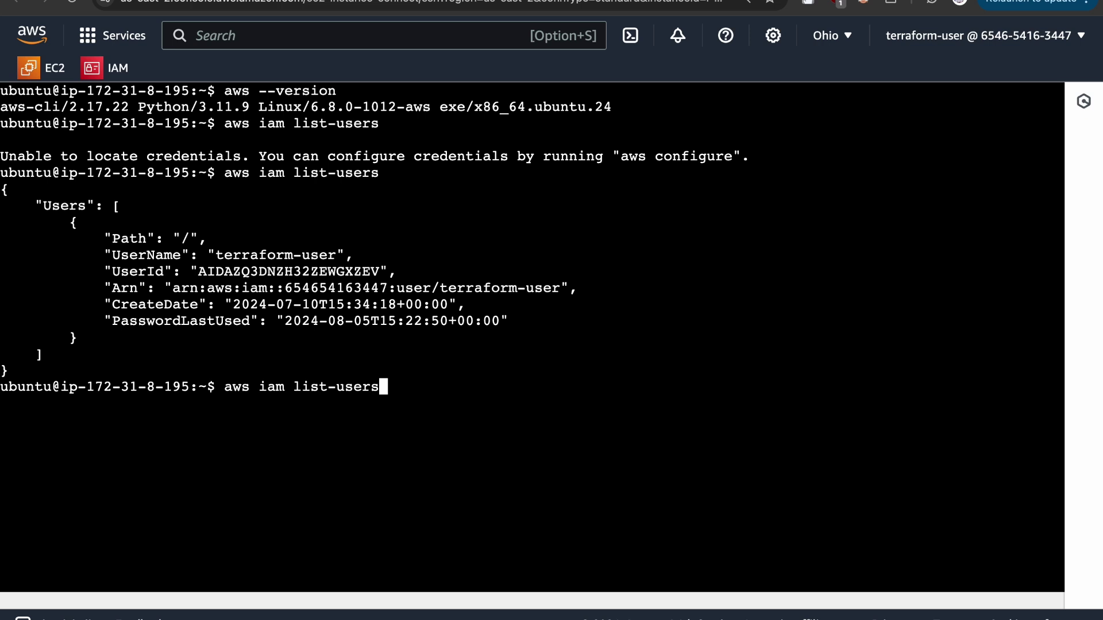
pyautogui.press('Return')
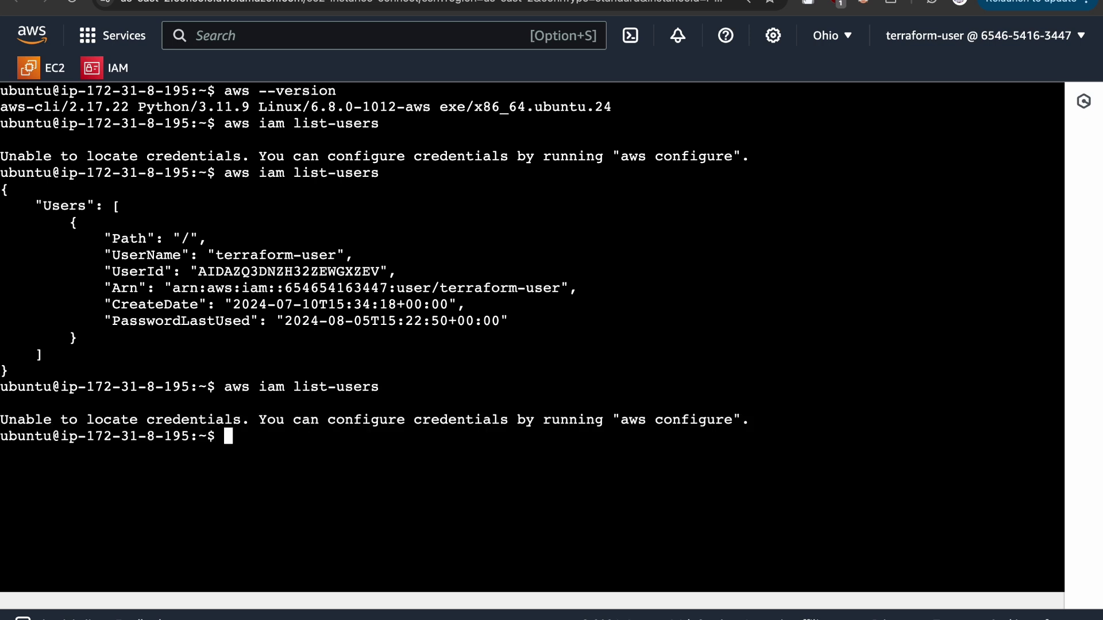
pyautogui.moveTo(1, 421); pyautogui.dragTo(58, 414)
pyautogui.moveTo(258, 421); pyautogui.dragTo(728, 421)
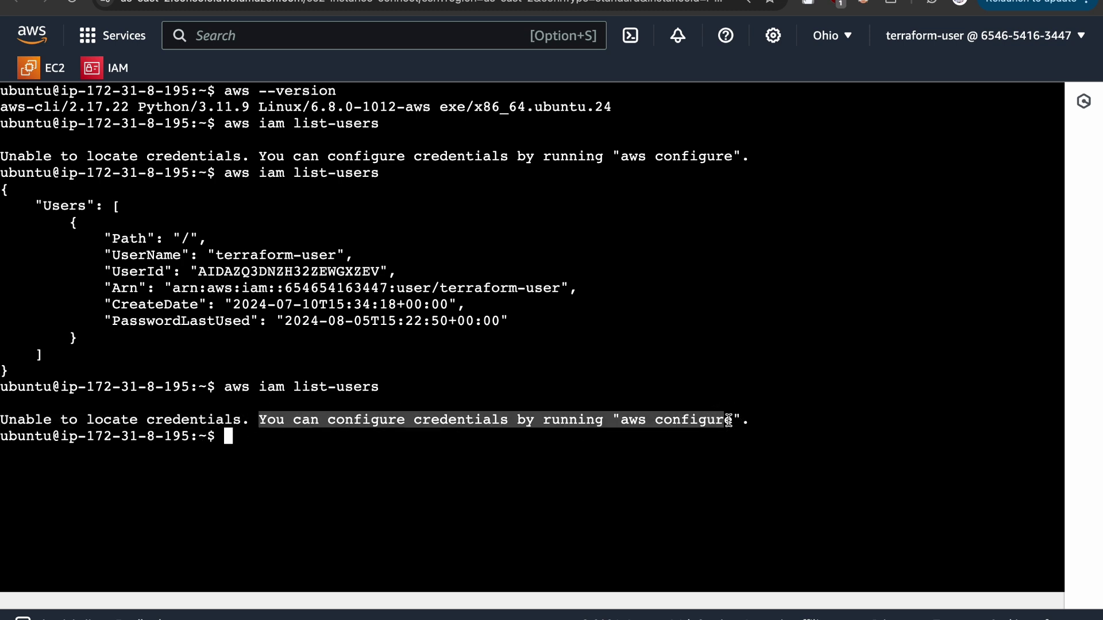